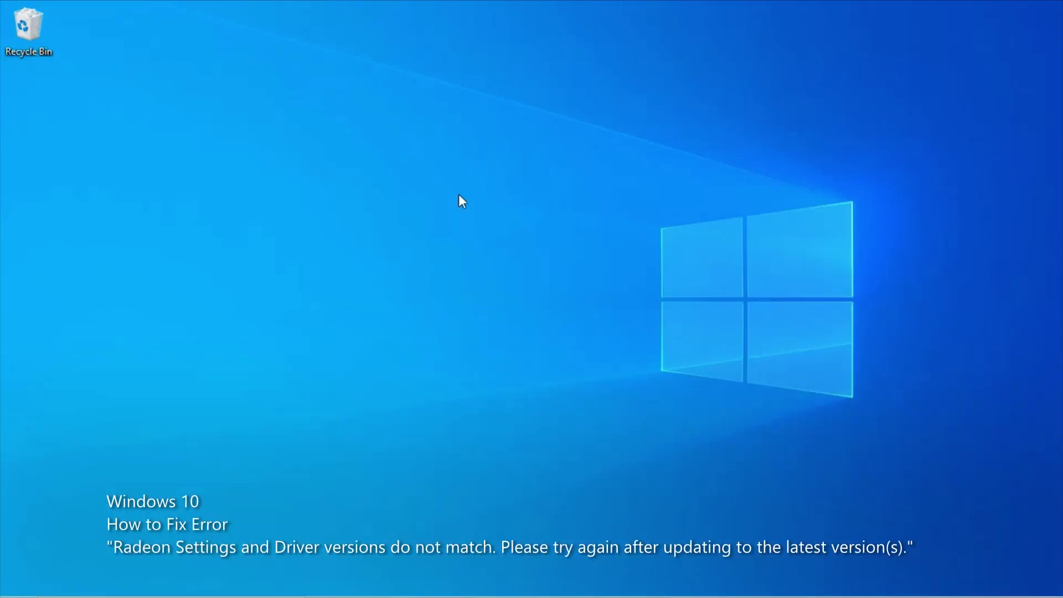
Step: Launch AMD Radeon Settings from the desktop context menu, triggering the version-mismatch error
right_click(406, 210)
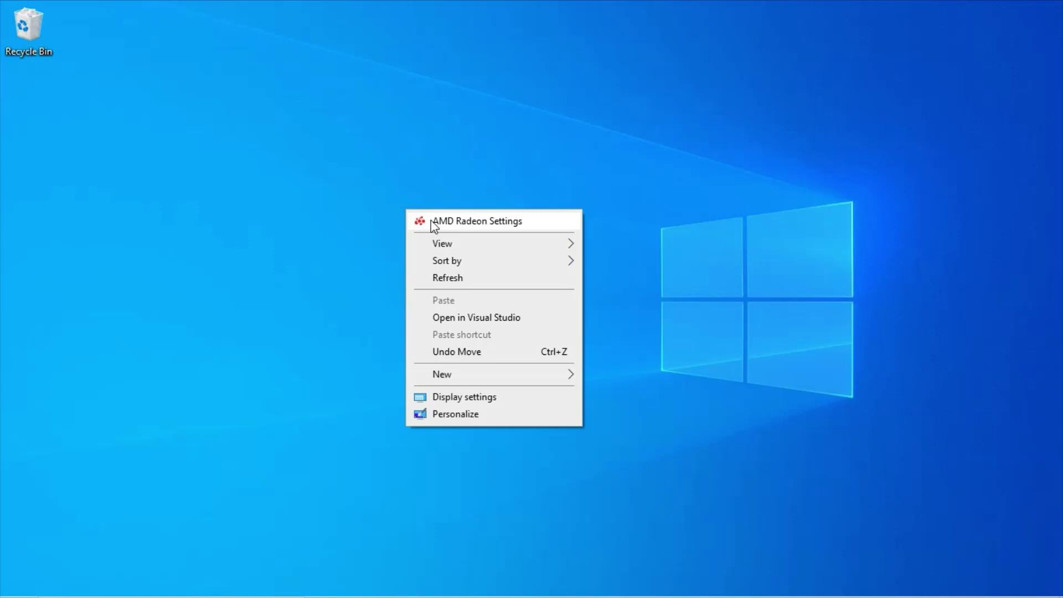
left_click(432, 221)
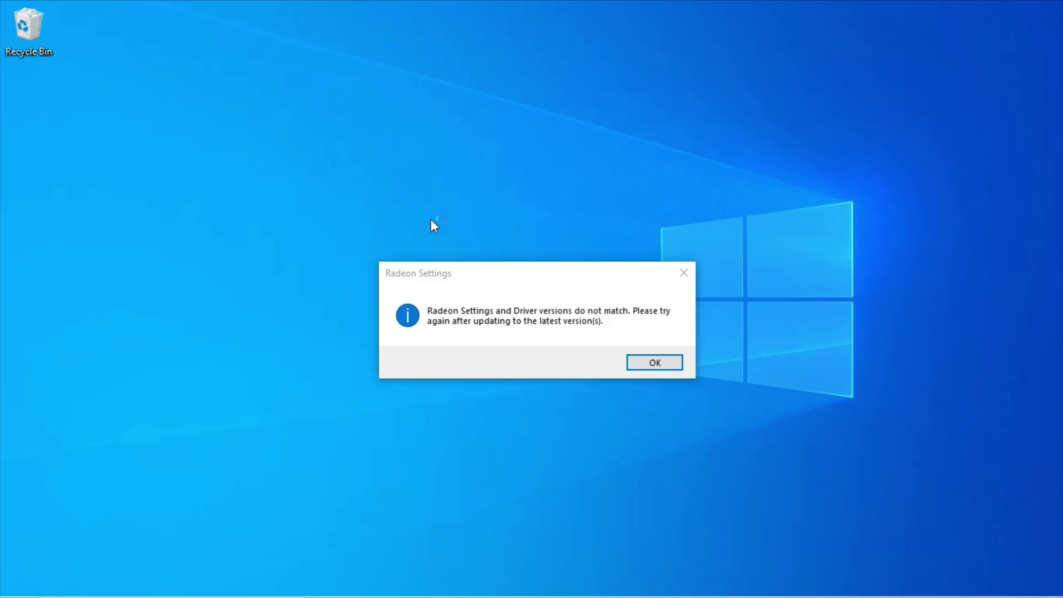
Step: Dismiss the Radeon error and check the Windows version (1903, build 18362.145) with winver
left_click(655, 361)
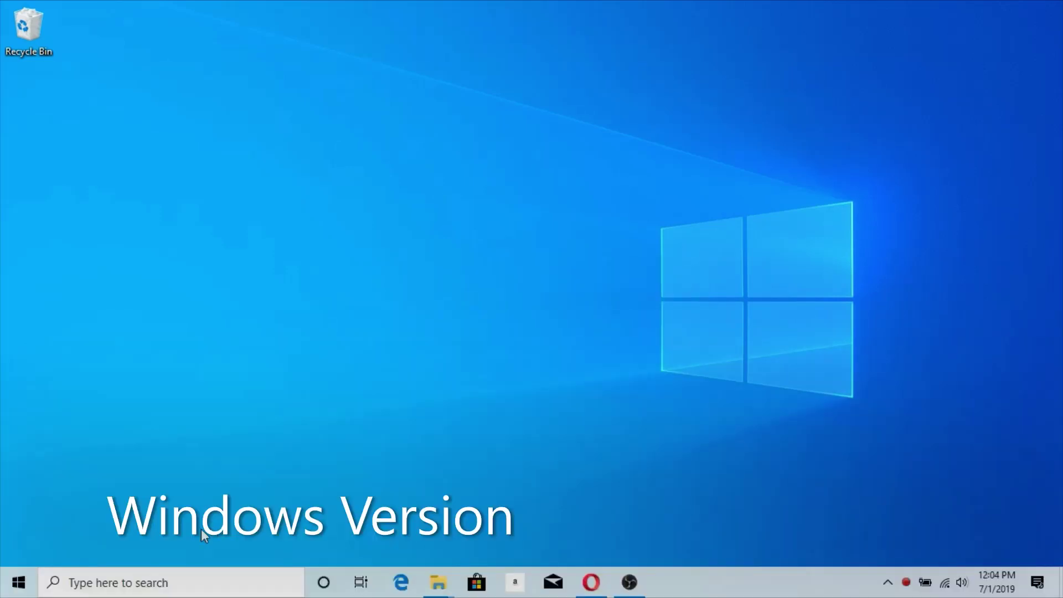
left_click(151, 583)
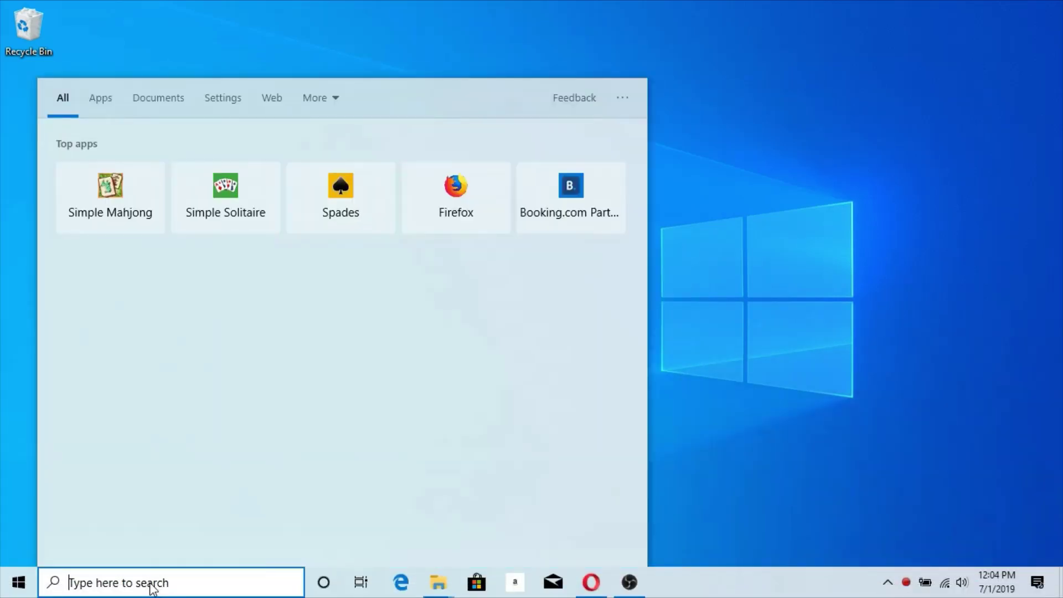
type("winver")
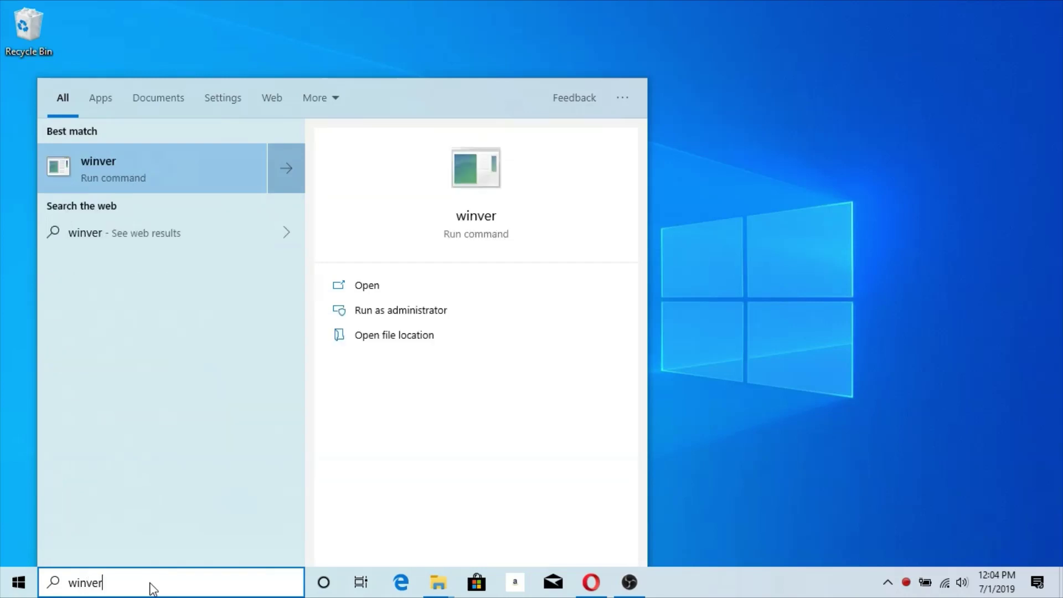
left_click(154, 166)
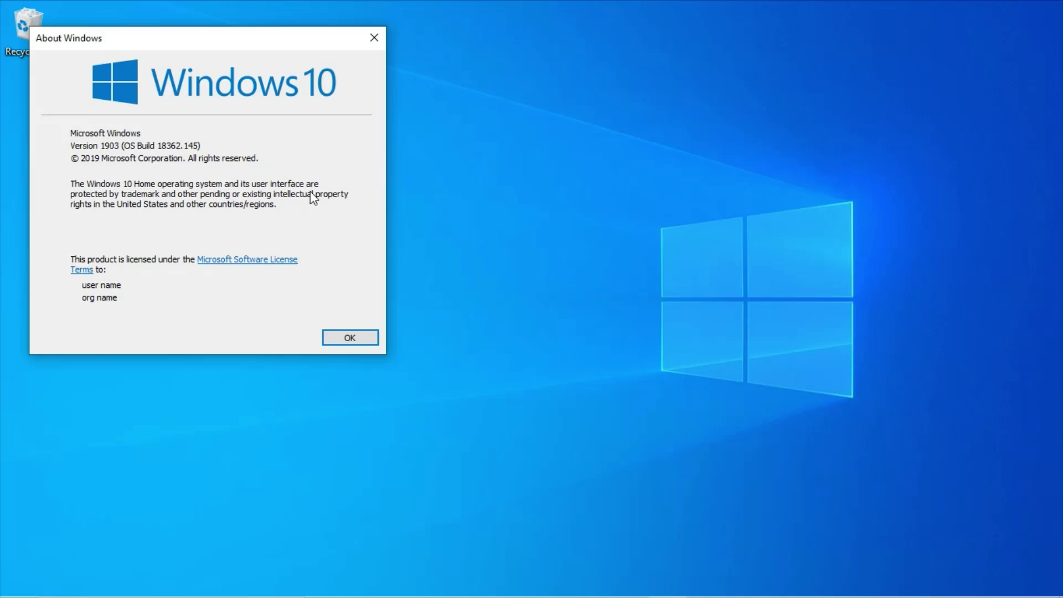
left_click(373, 340)
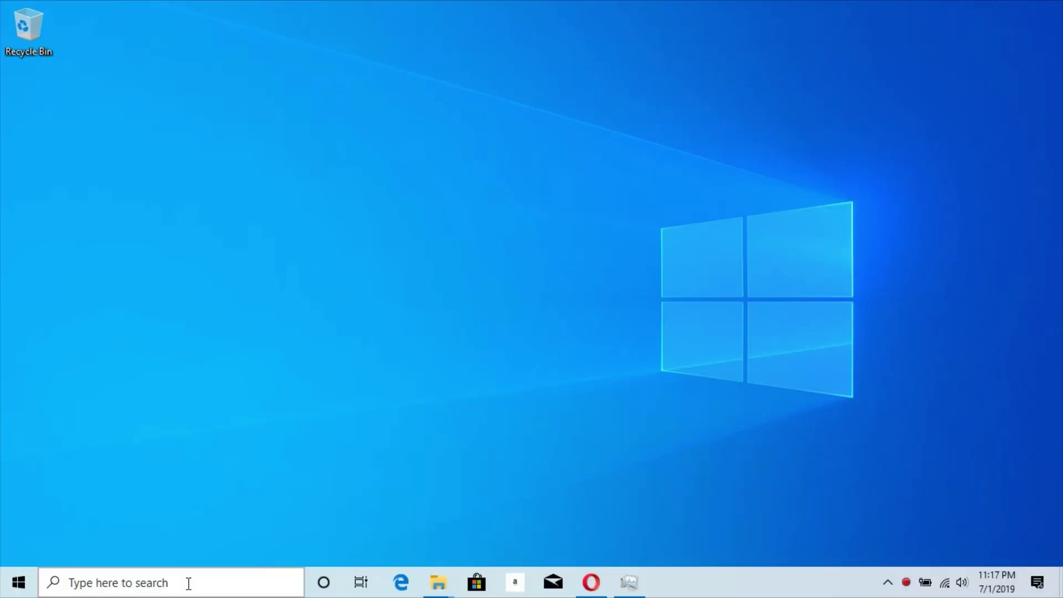
Step: Show the AMD Radeon(TM) Vega 3 Graphics driver details in Device Manager: 23.20.826.3072, 6/16/2018
left_click(189, 583)
type("dr")
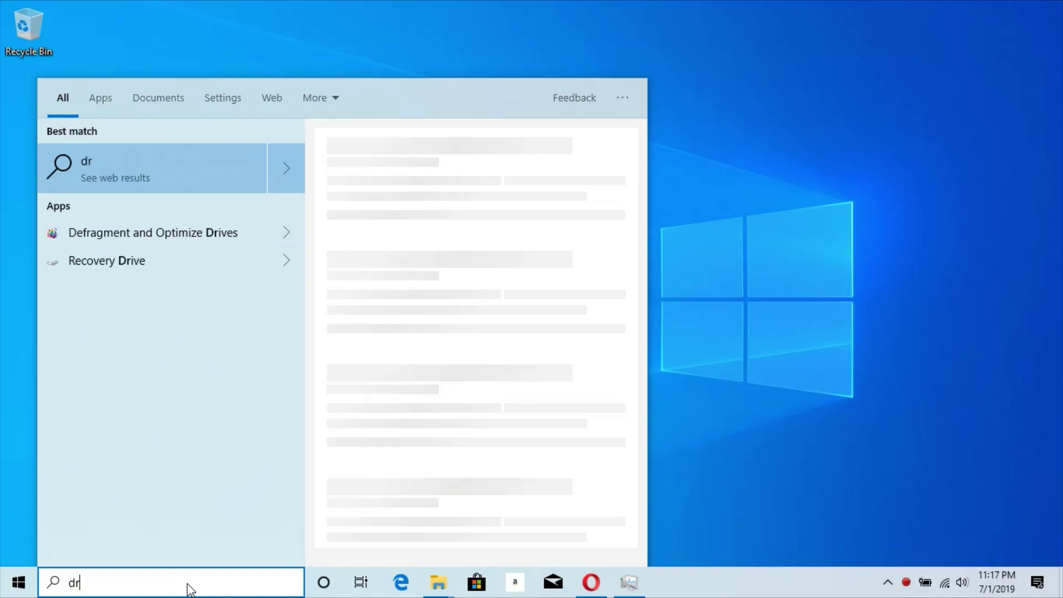
type("iver")
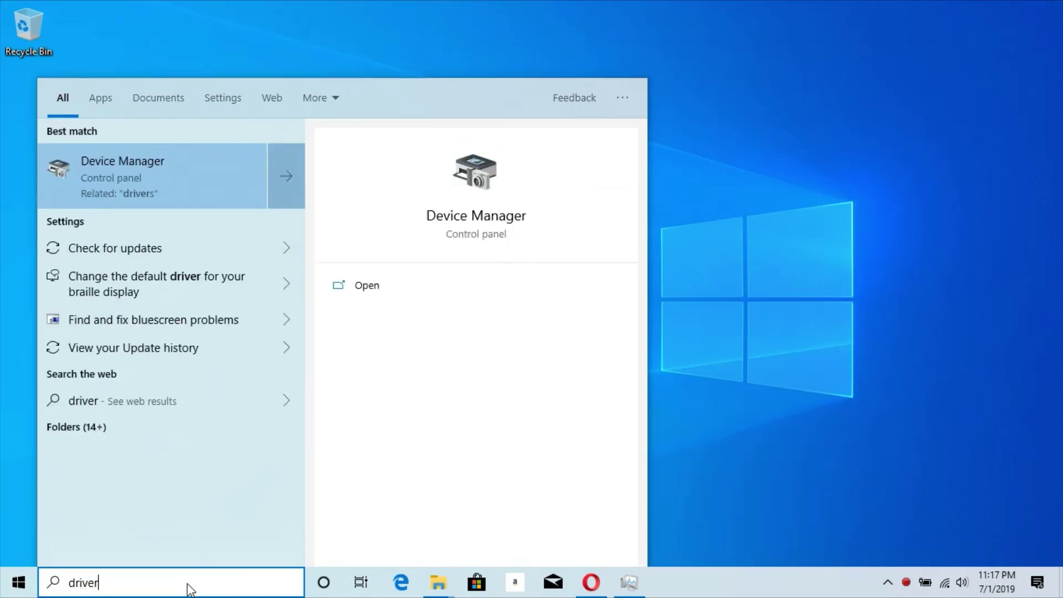
left_click(151, 187)
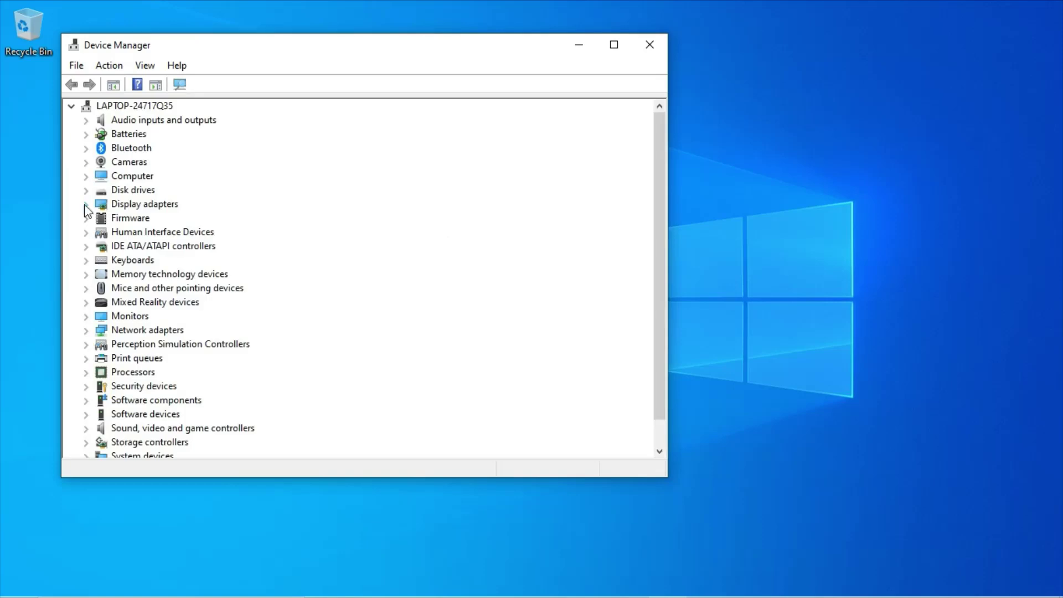
left_click(85, 204)
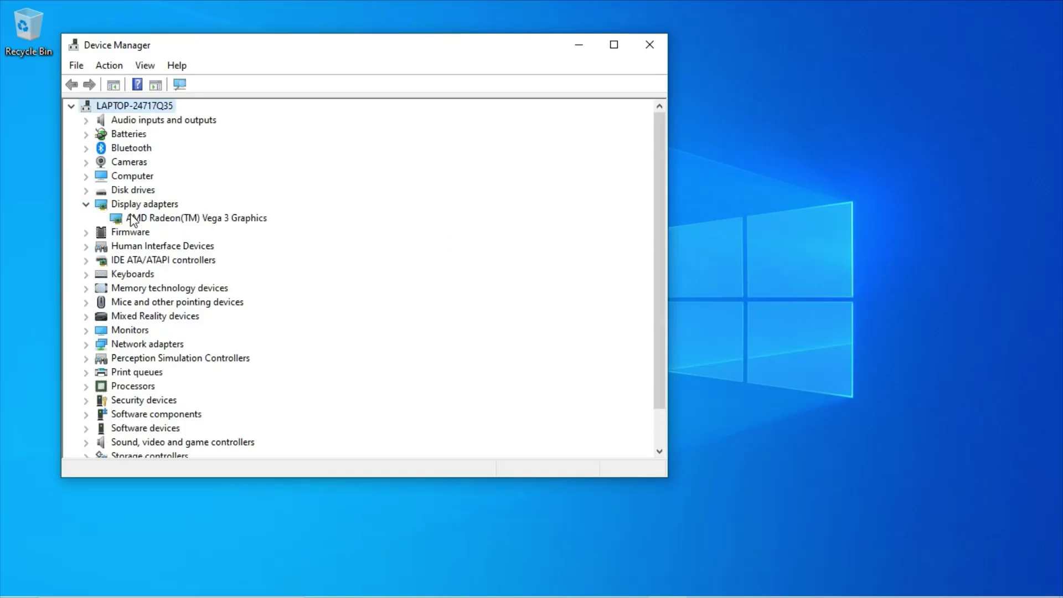
left_click(132, 220)
right_click(158, 220)
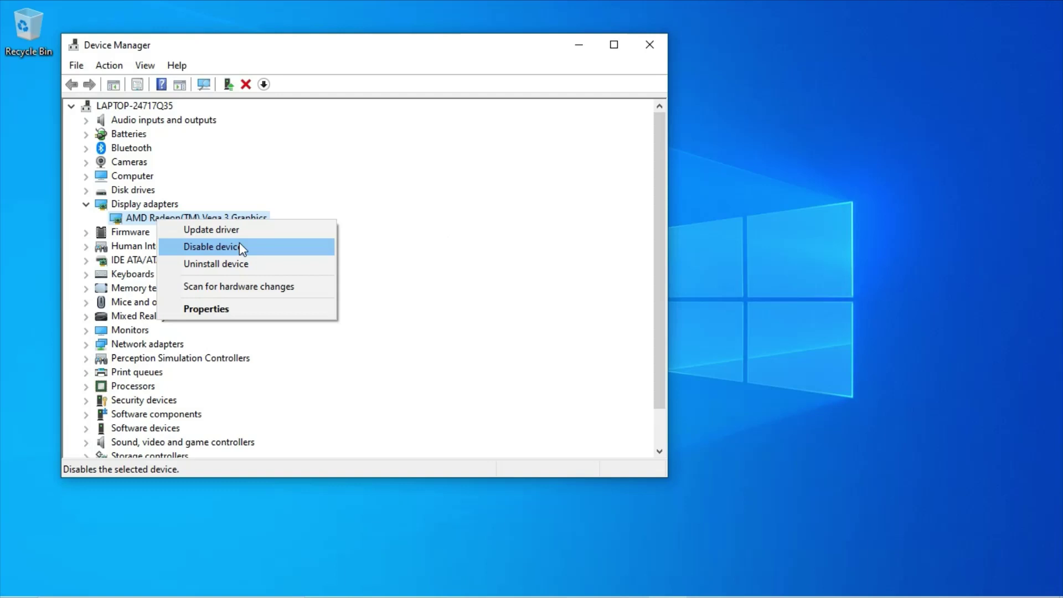
left_click(251, 310)
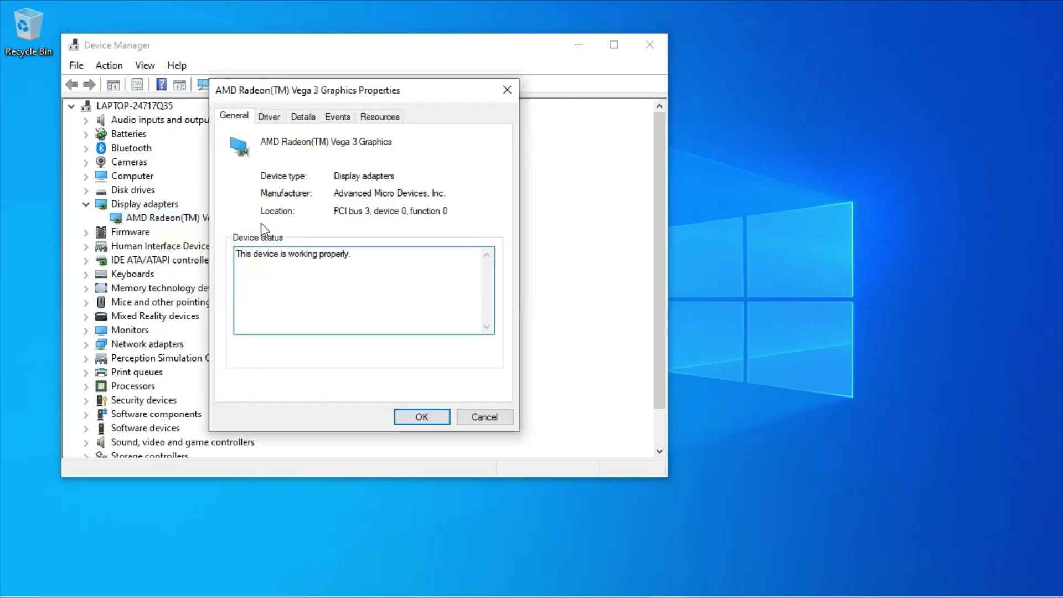
left_click(269, 117)
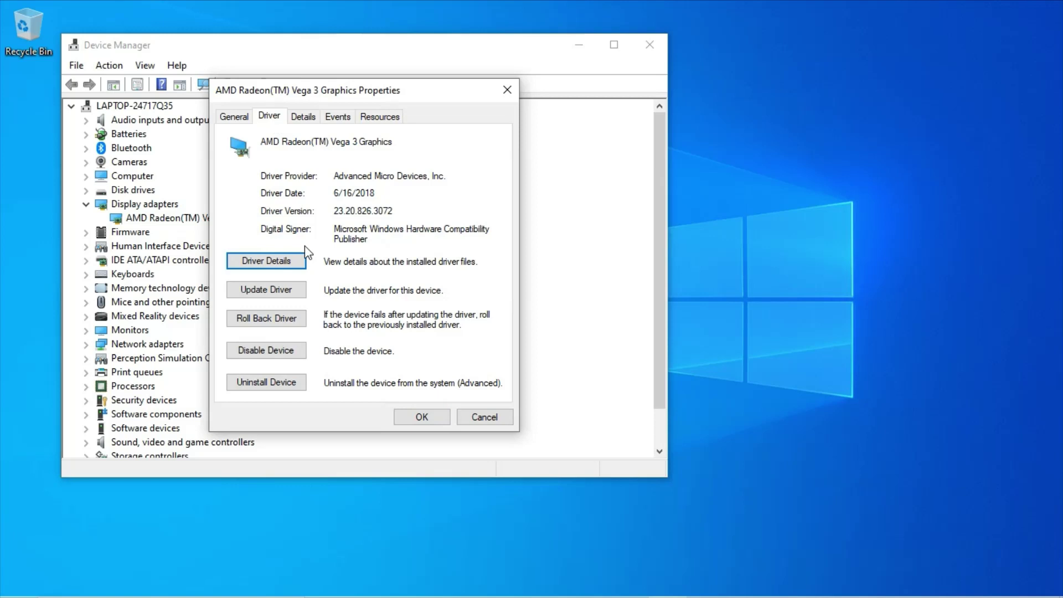
Step: Browse compatible Vega 3 drivers, select 25.20.15027.9004, then cancel without installing and close properties
left_click(298, 291)
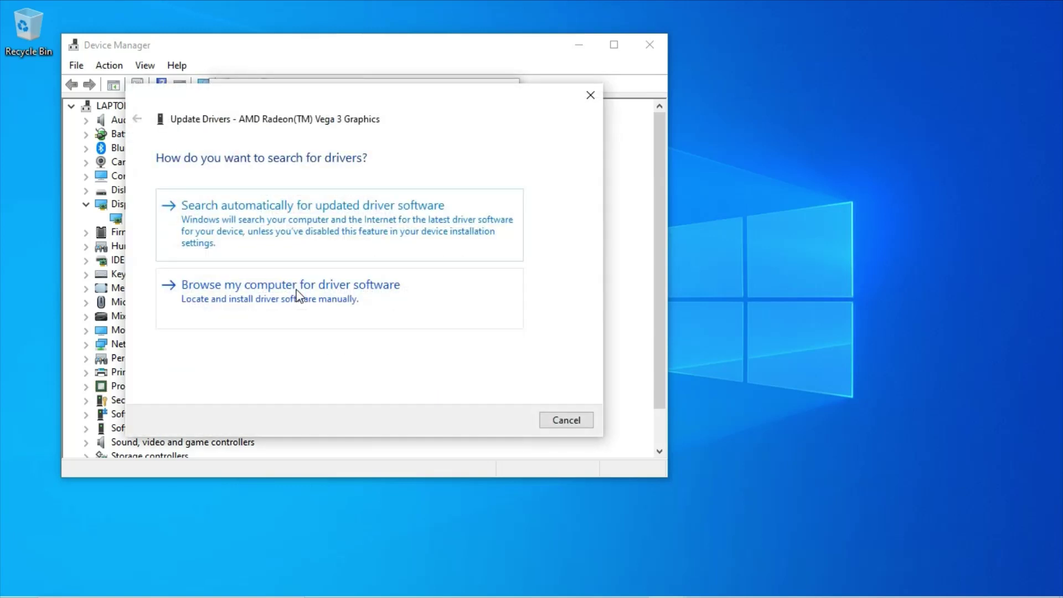
left_click(347, 298)
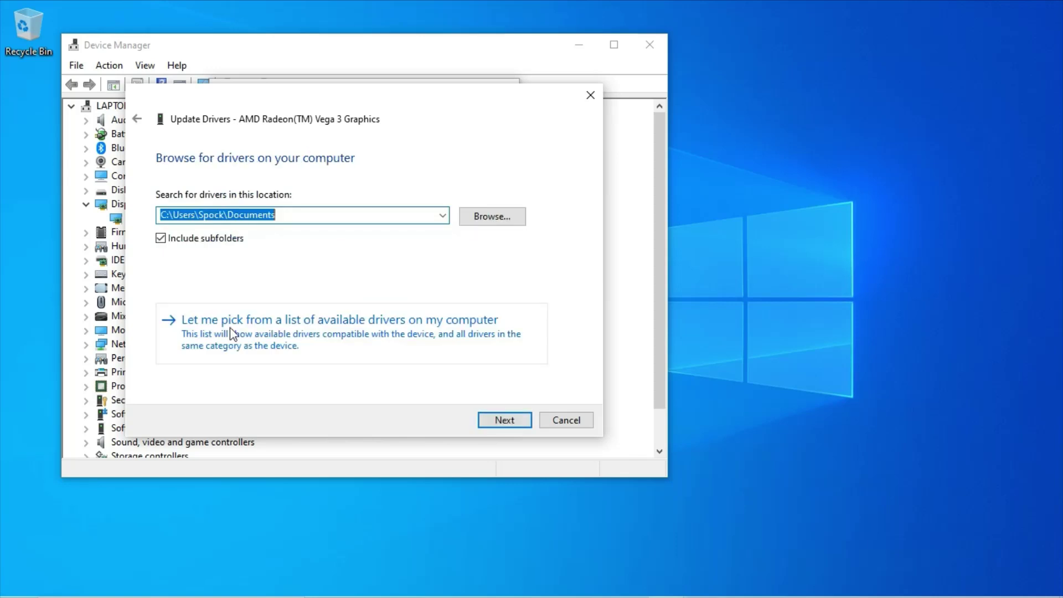
left_click(392, 332)
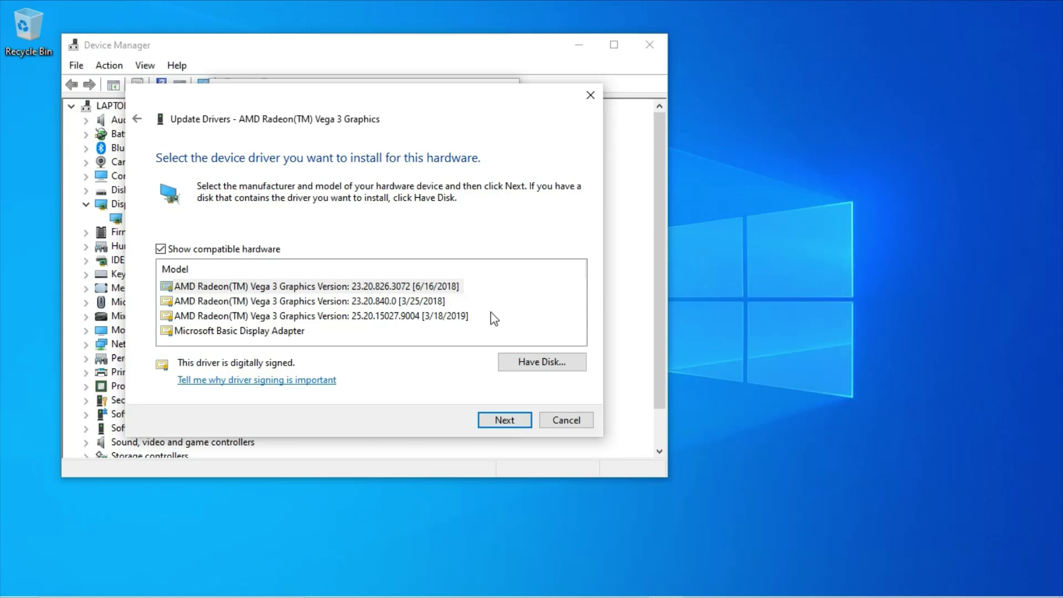
left_click(419, 317)
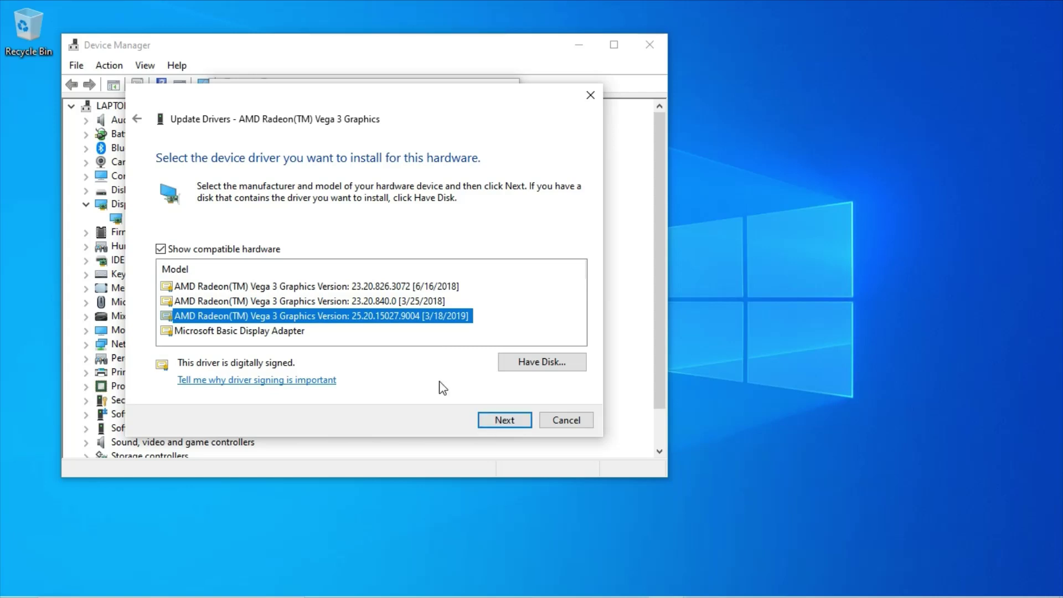
left_click(579, 421)
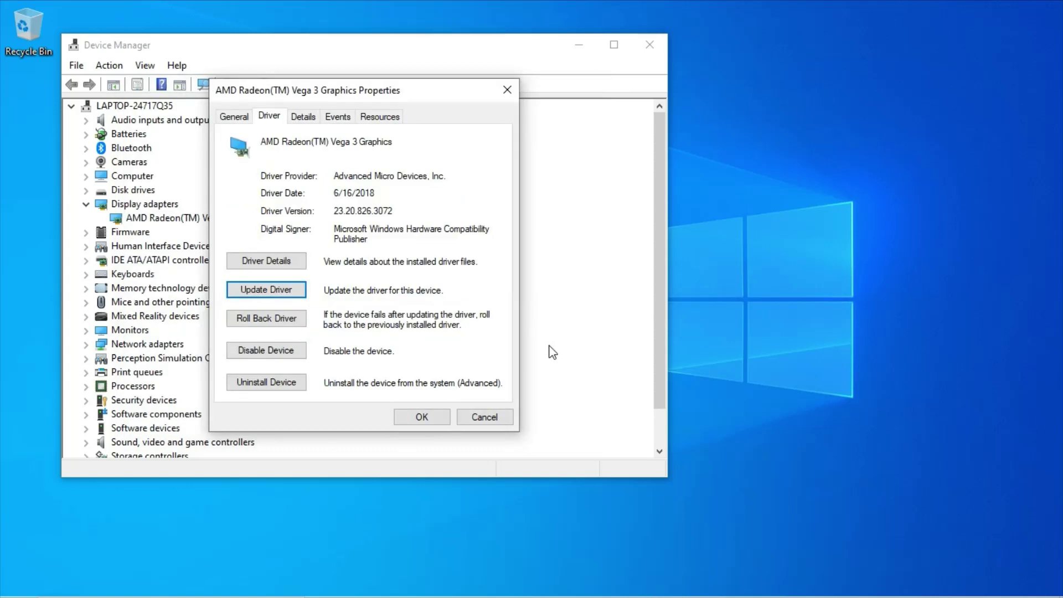
left_click(485, 417)
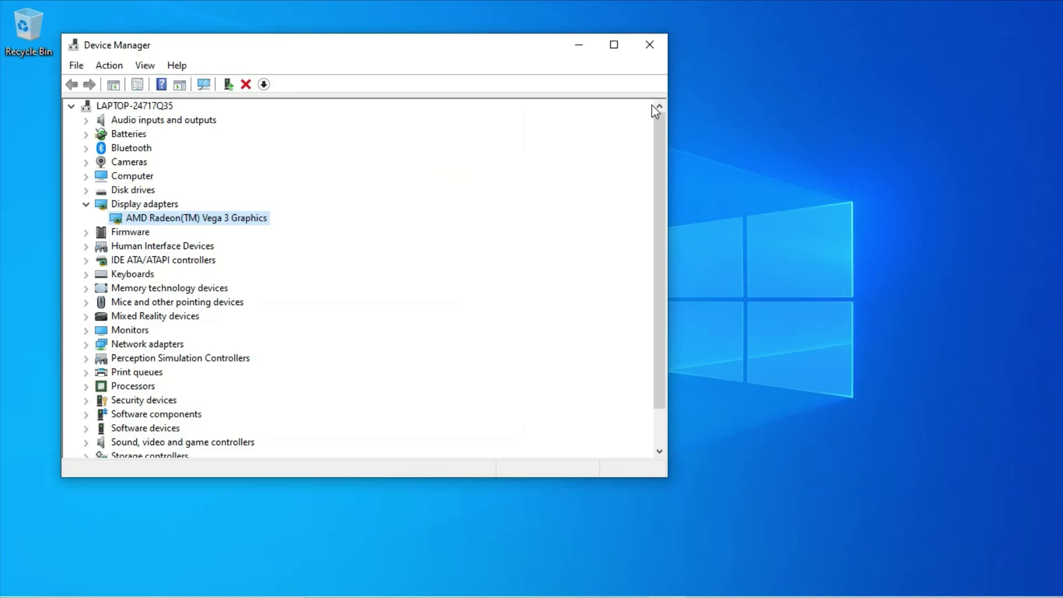
Step: Close Device Manager and reopen it through a 'device' search
left_click(650, 44)
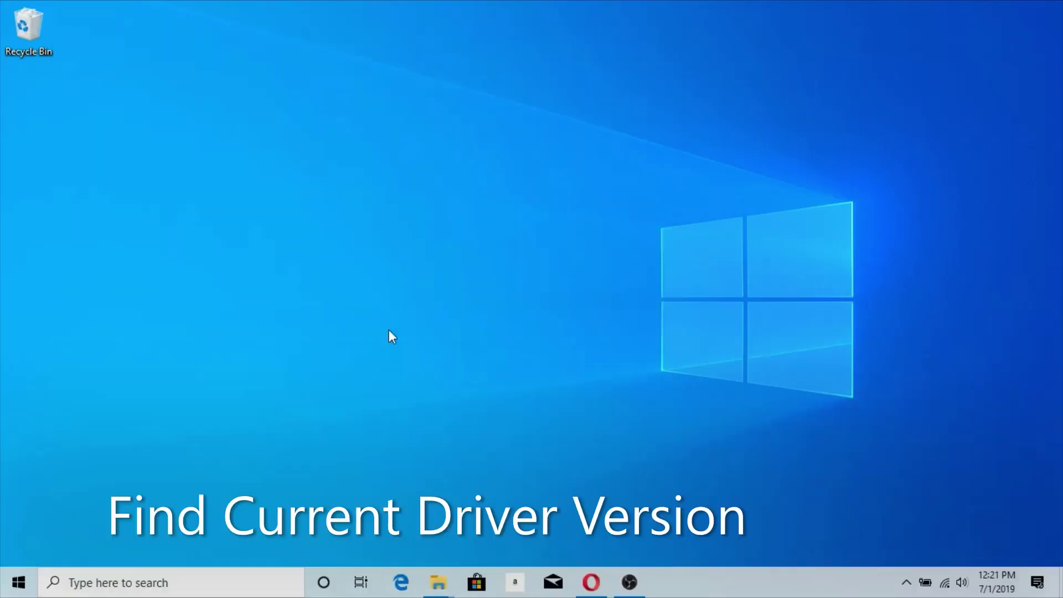
left_click(170, 584)
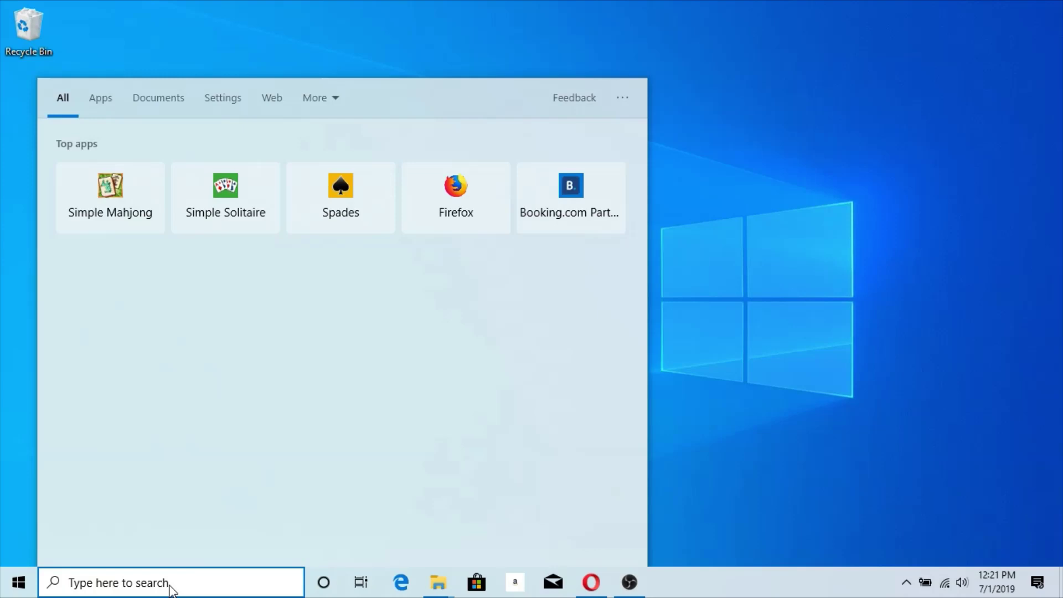
type("device")
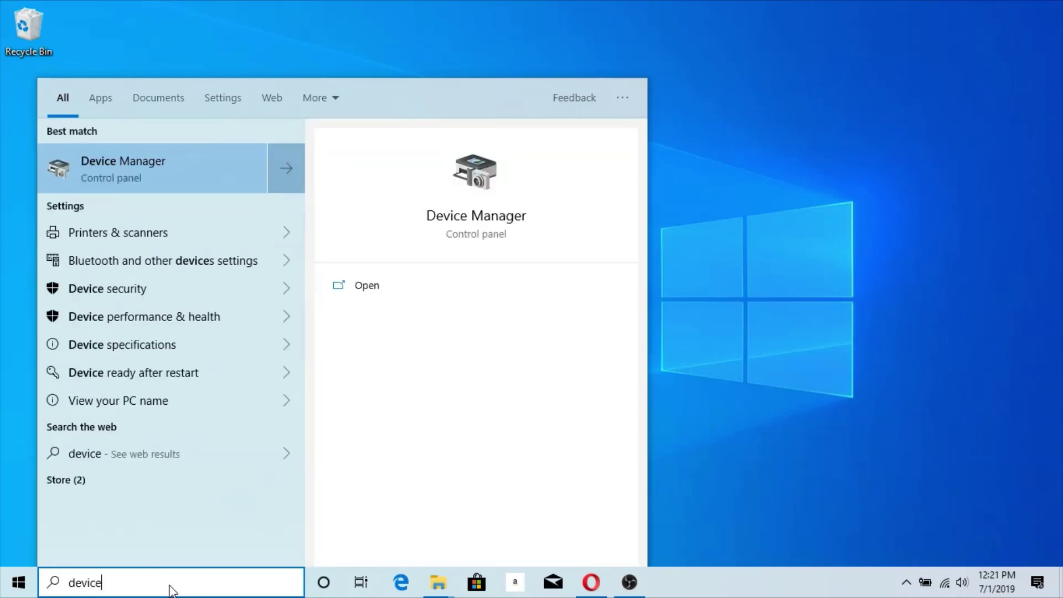
left_click(161, 173)
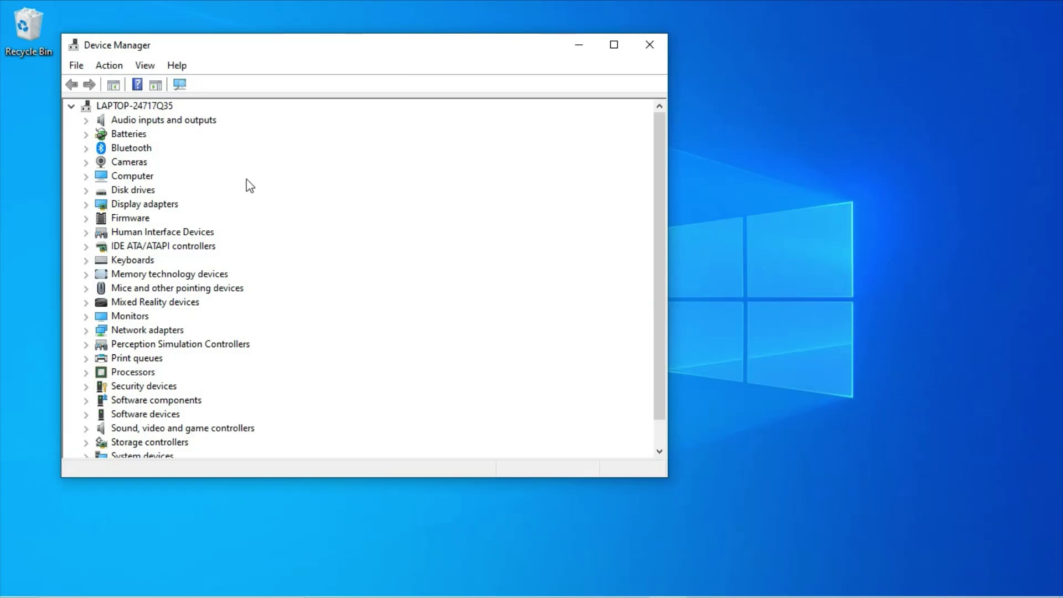
Step: Confirm the Vega 3 driver version 23.20.826.3072 on the Driver tab, then close Device Manager
left_click(85, 204)
left_click(183, 220)
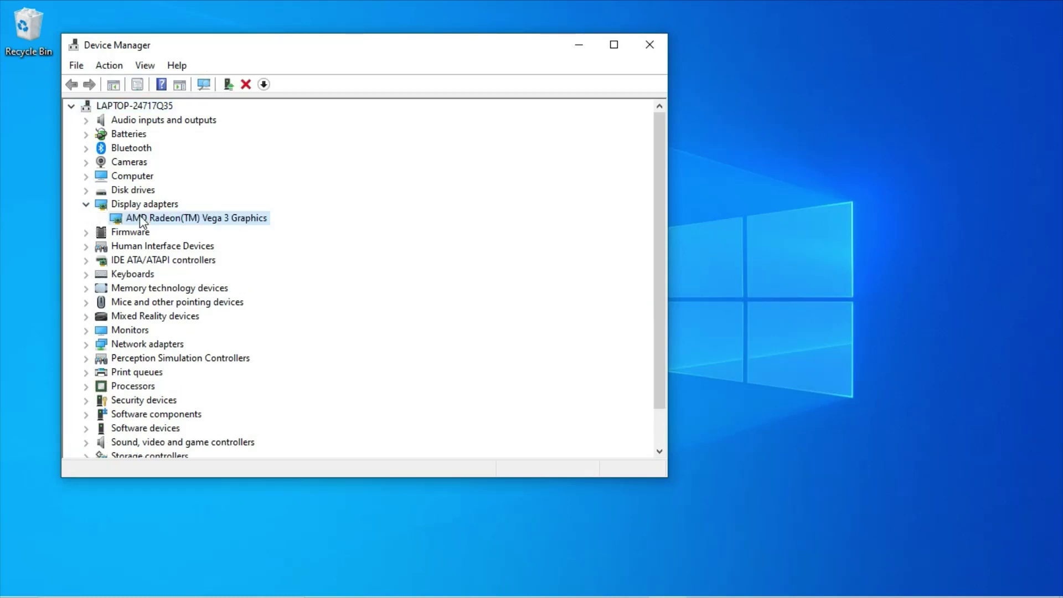
right_click(183, 220)
left_click(247, 306)
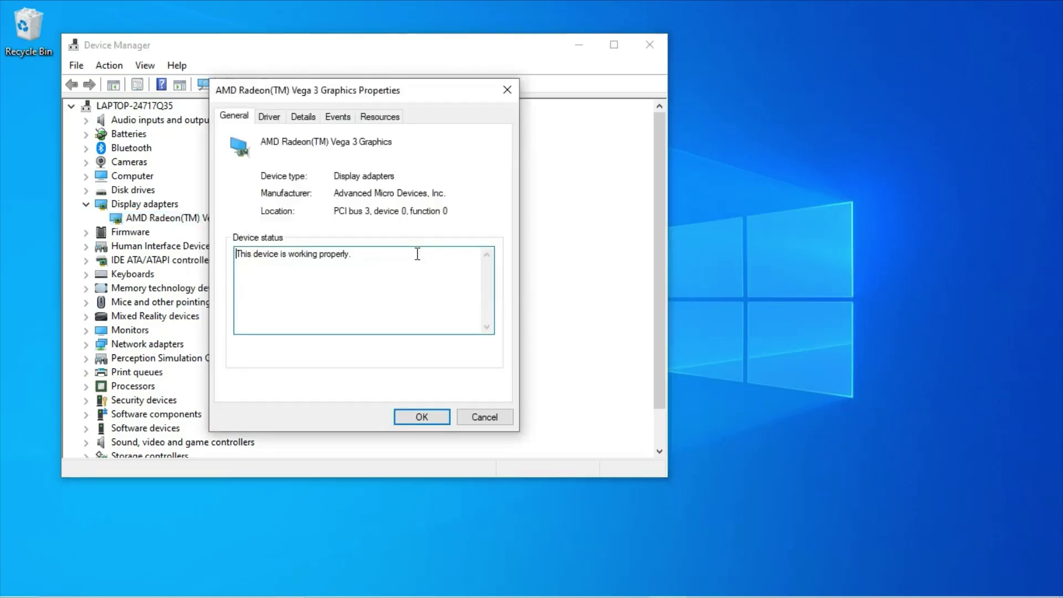
left_click(279, 119)
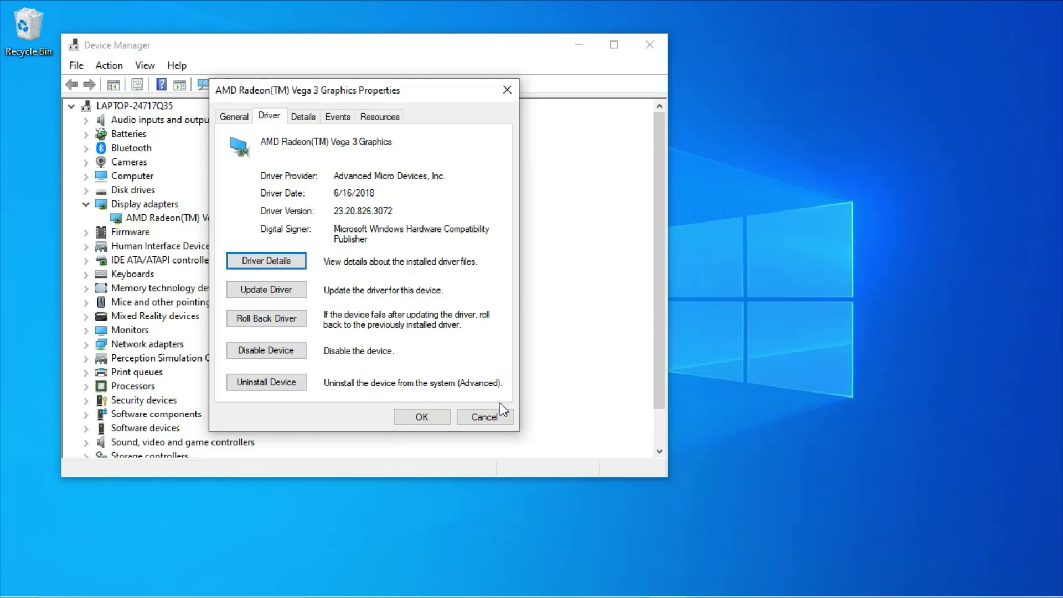
left_click(495, 416)
left_click(650, 45)
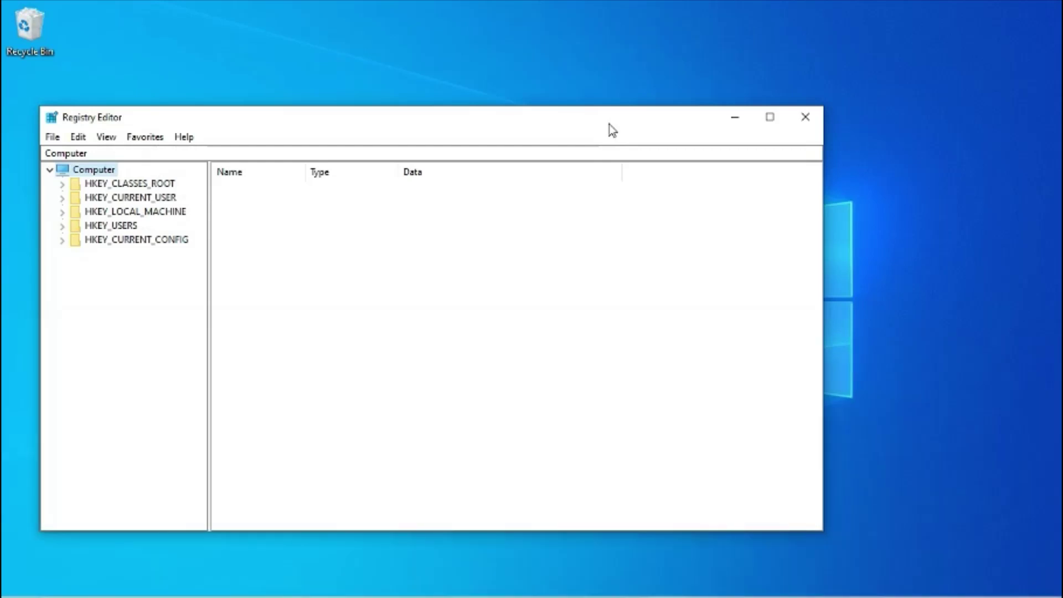
Step: Expand HKEY_LOCAL_MACHINE in the Registry Editor tree to list SOFTWARE, SYSTEM and other subkeys
left_click(60, 212)
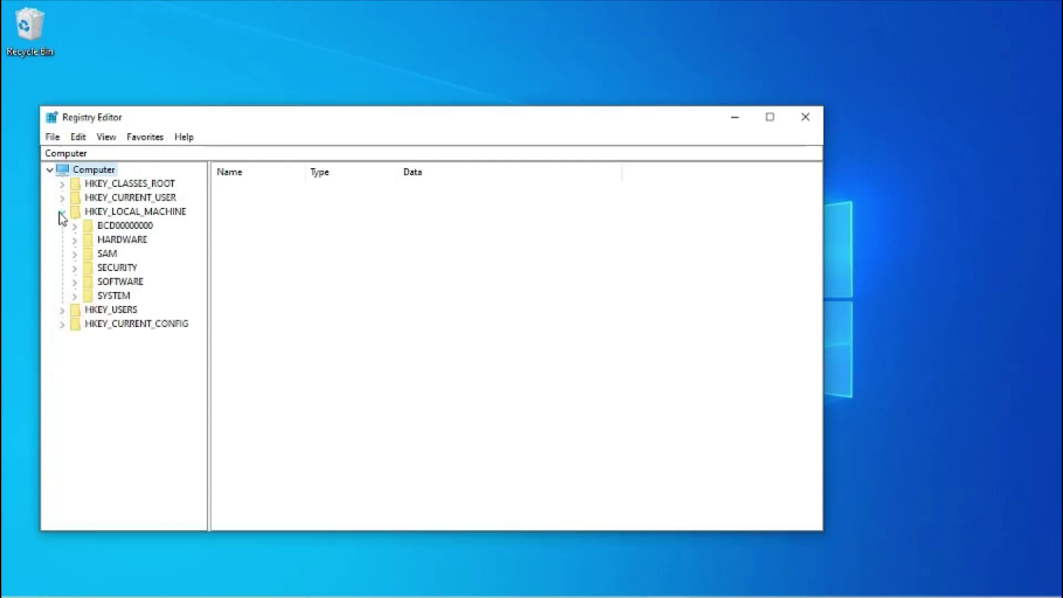
left_click(90, 215)
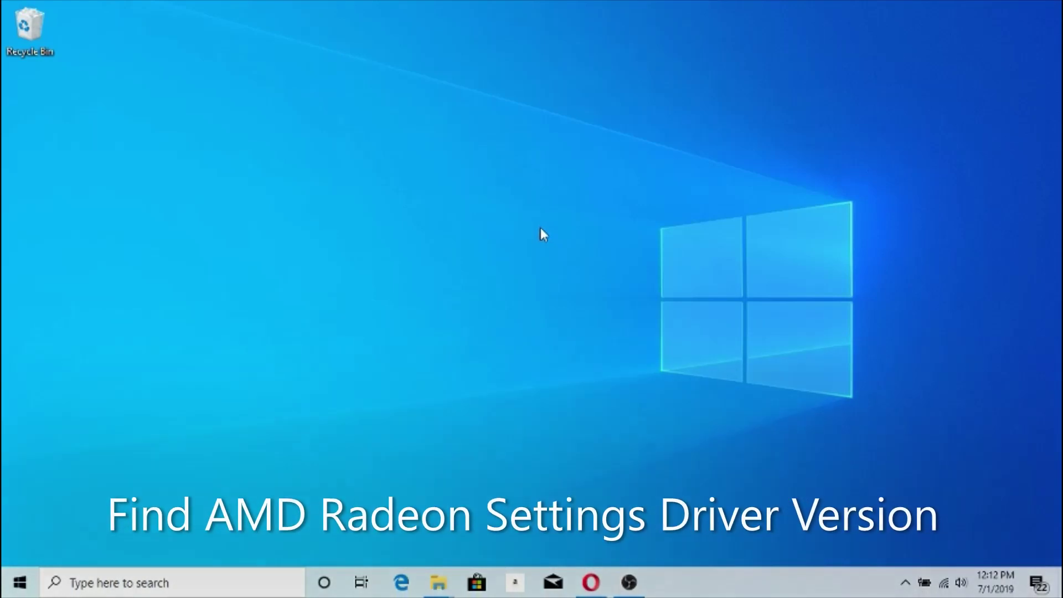
Step: Check the AMD Radeon Settings entry in the desktop menu, then search for regedit
right_click(540, 228)
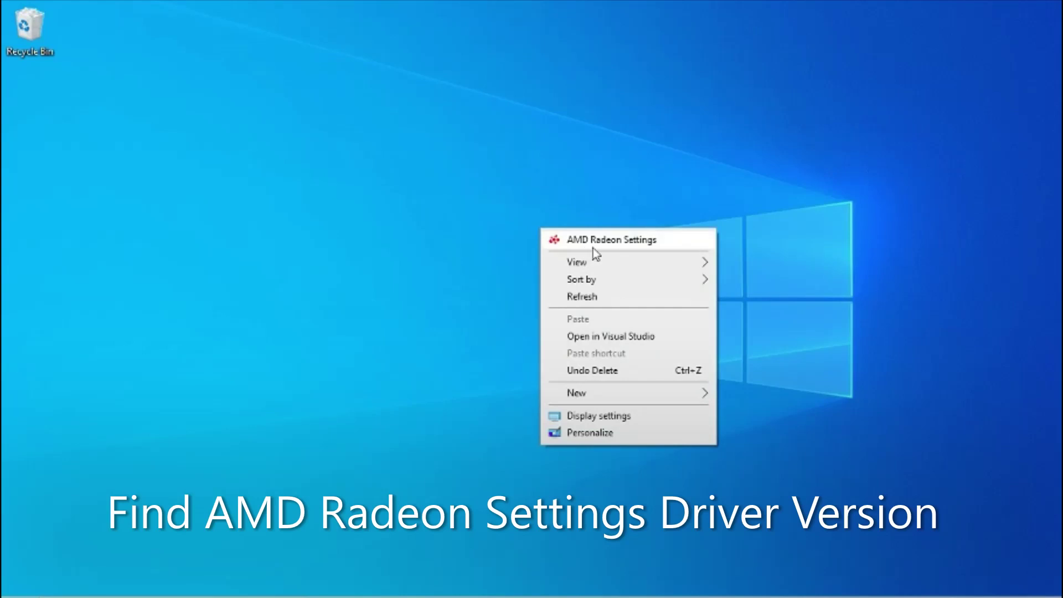
left_click(510, 235)
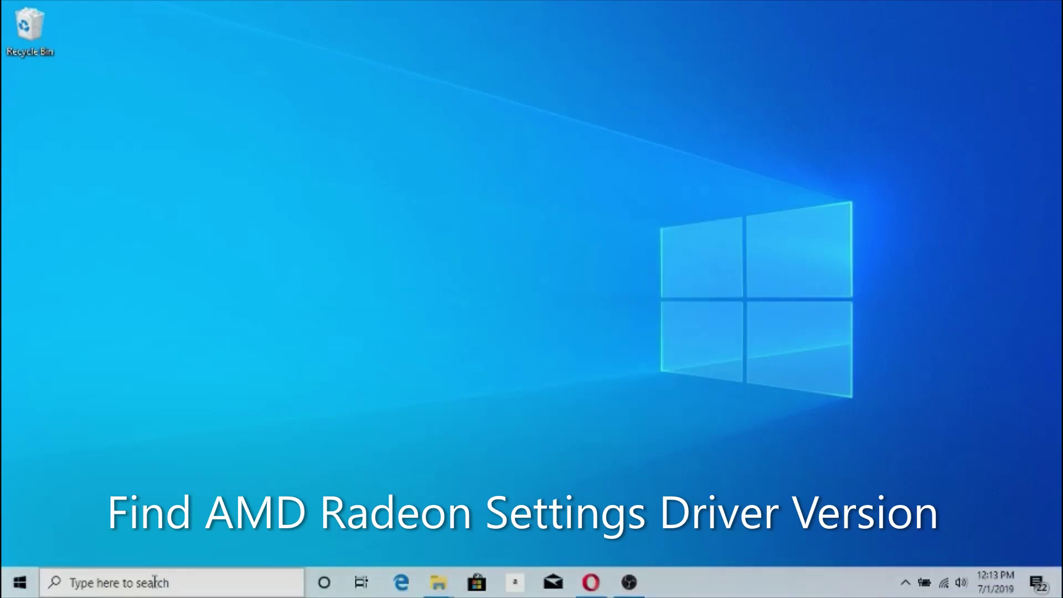
left_click(153, 584)
type("regedit")
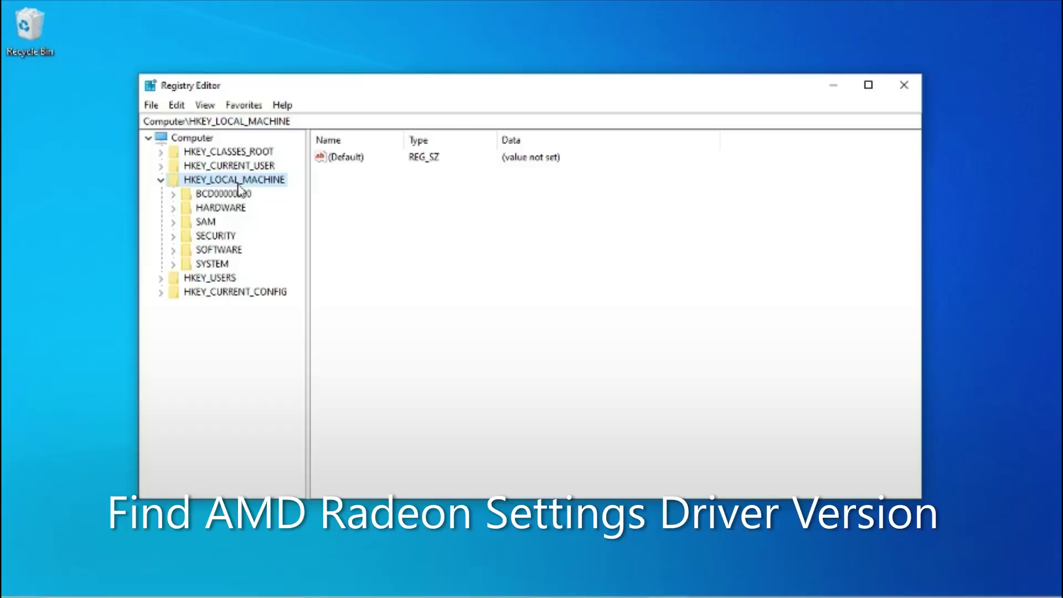
Step: Navigate to SOFTWARE\AMD\CN and view DriverVersion (25.20.15027.9004) without changing it
left_click(173, 252)
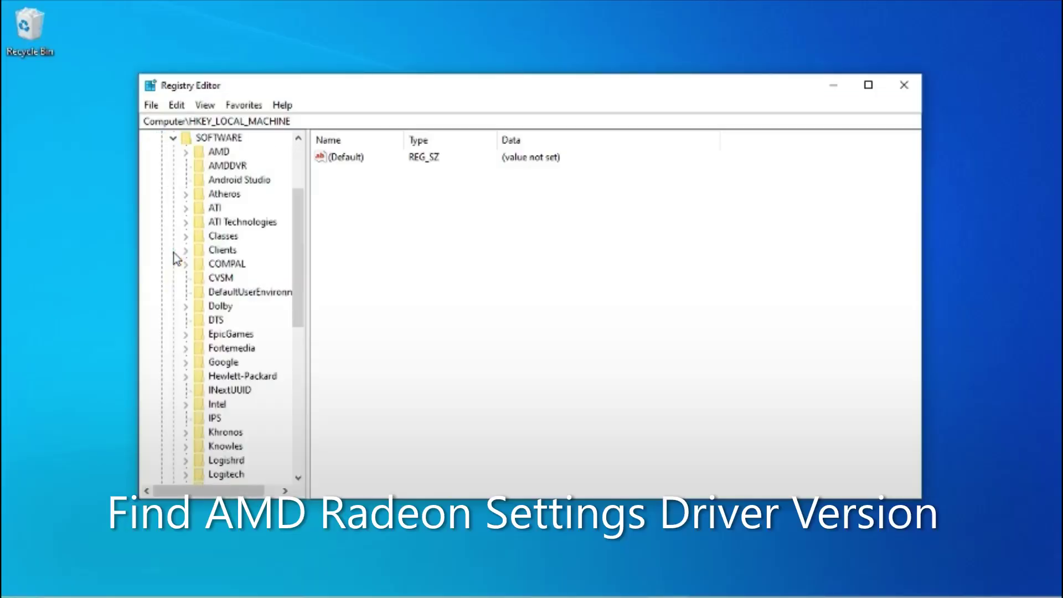
left_click(186, 152)
left_click(198, 180)
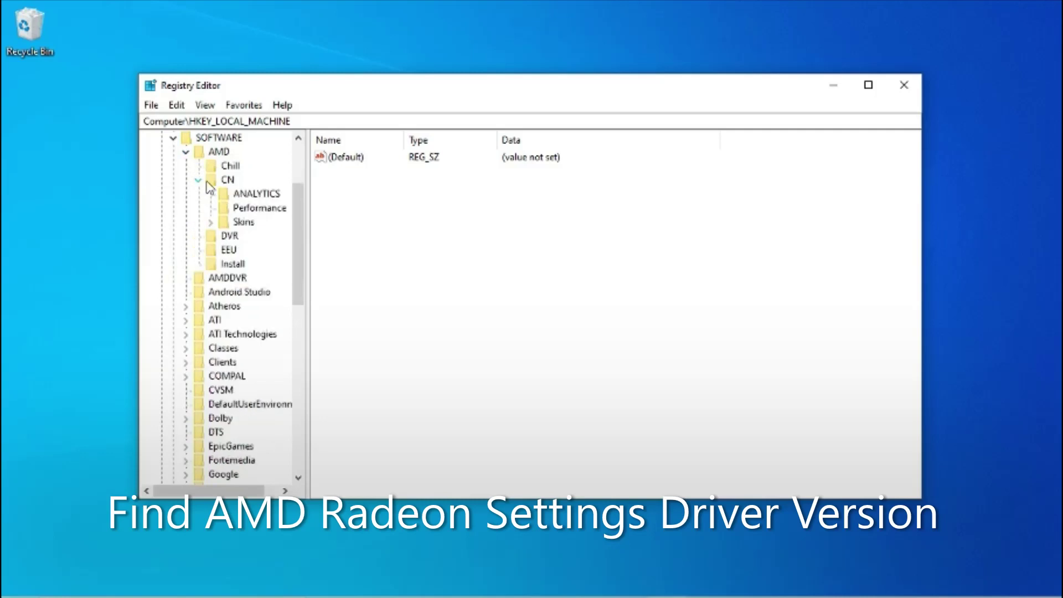
left_click(226, 180)
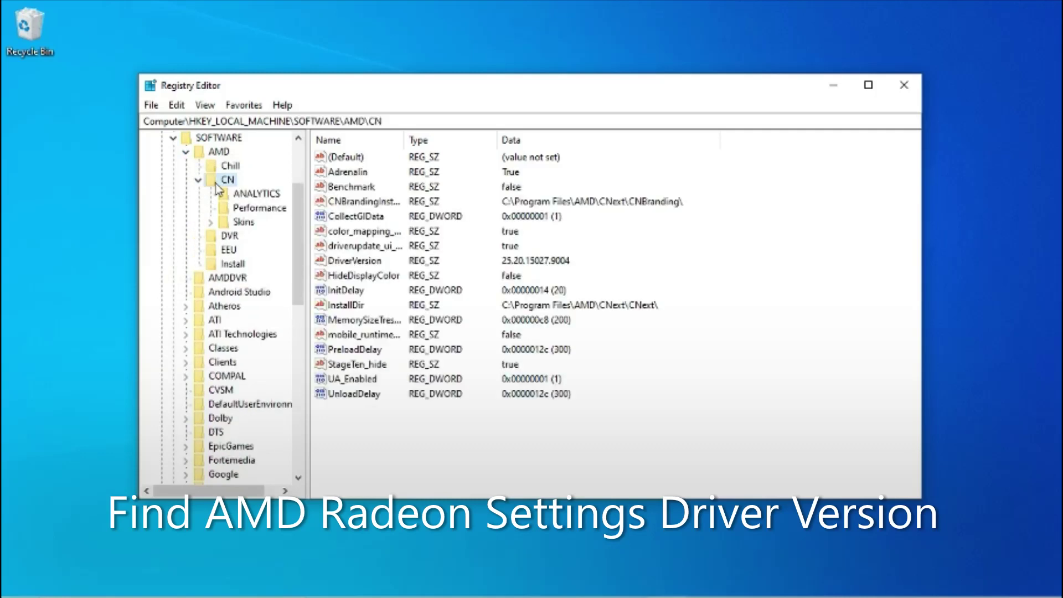
double_click(363, 265)
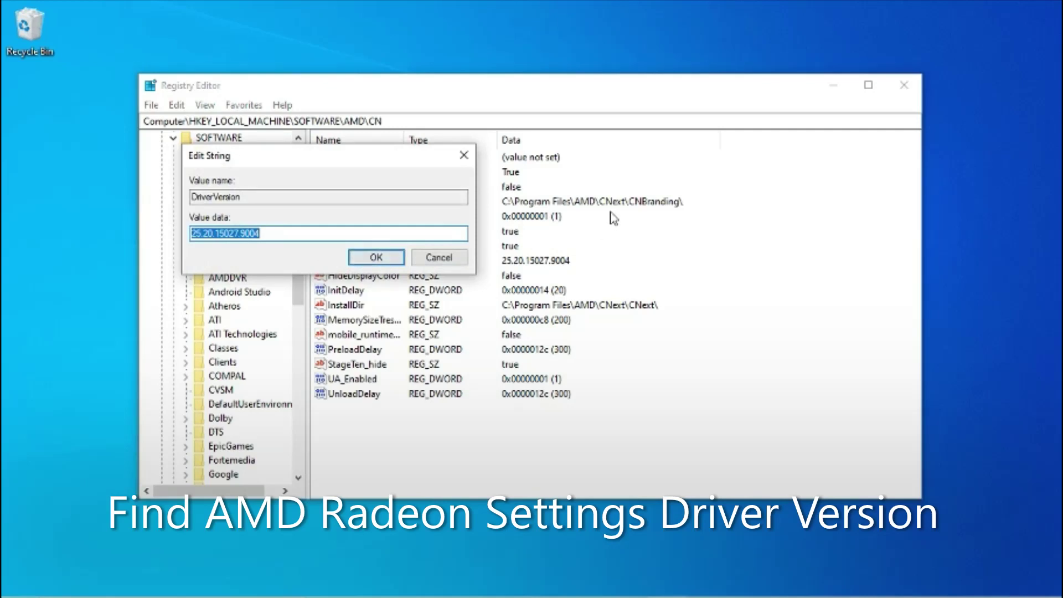
left_click(438, 257)
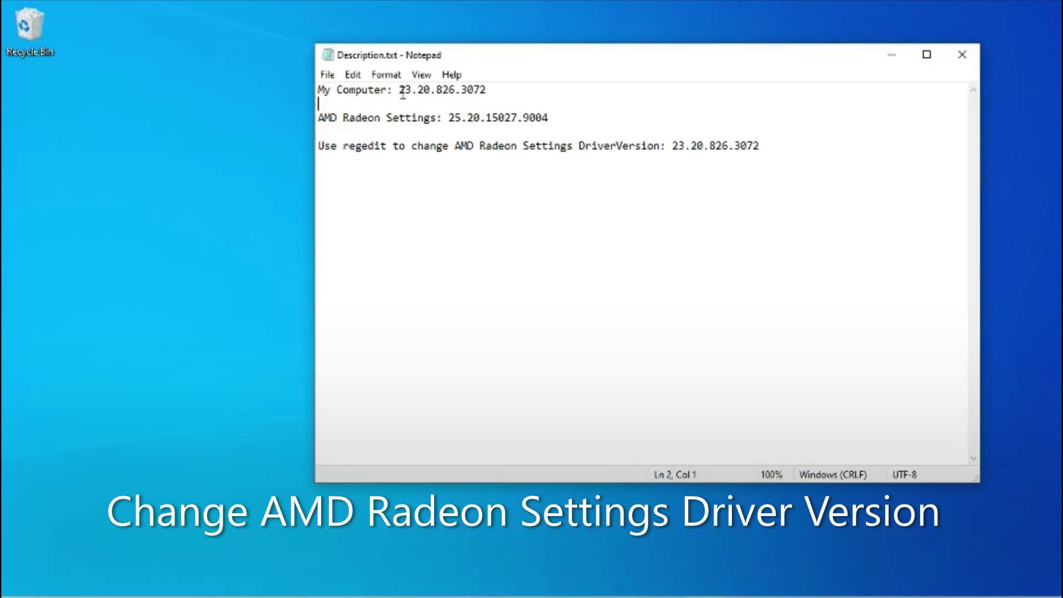
Step: In Description.txt, highlight both version numbers and select the target version 23.20.826.3072 for copying
left_click_drag(399, 90, 487, 78)
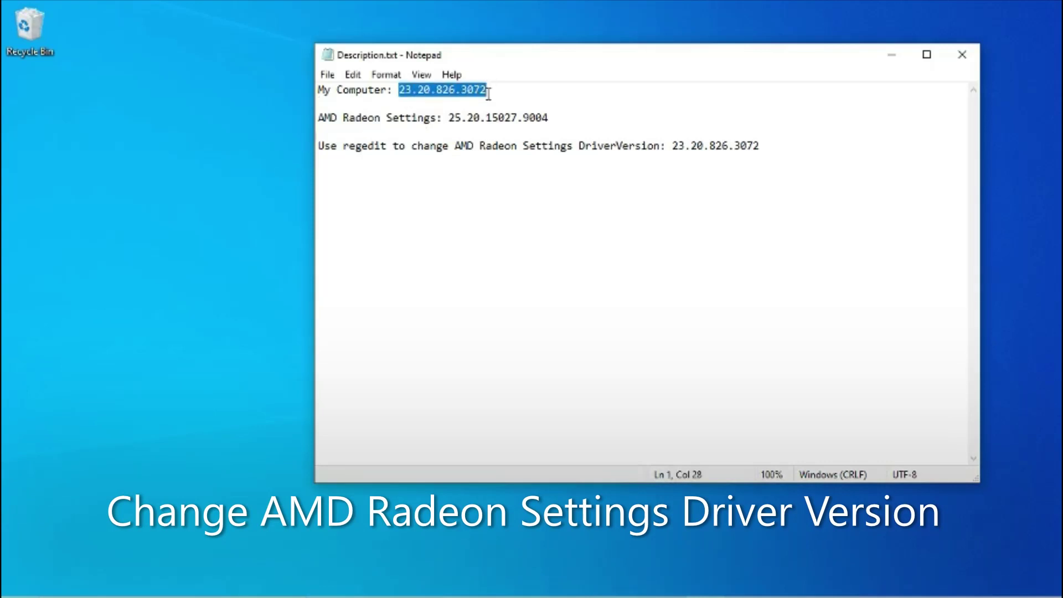
left_click_drag(448, 117, 568, 113)
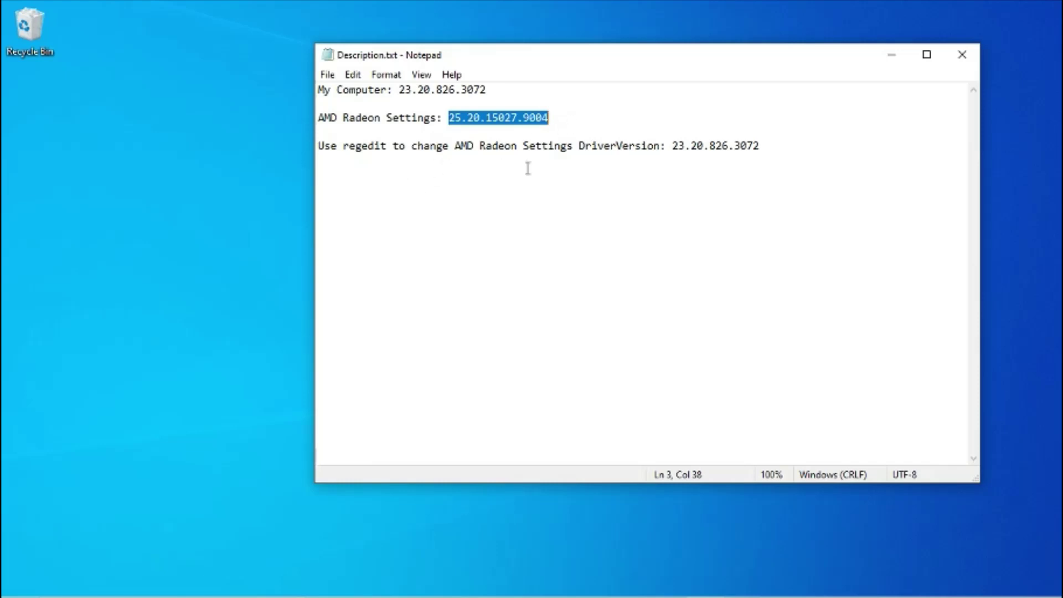
left_click_drag(674, 148, 760, 144)
key("ctrl+c")
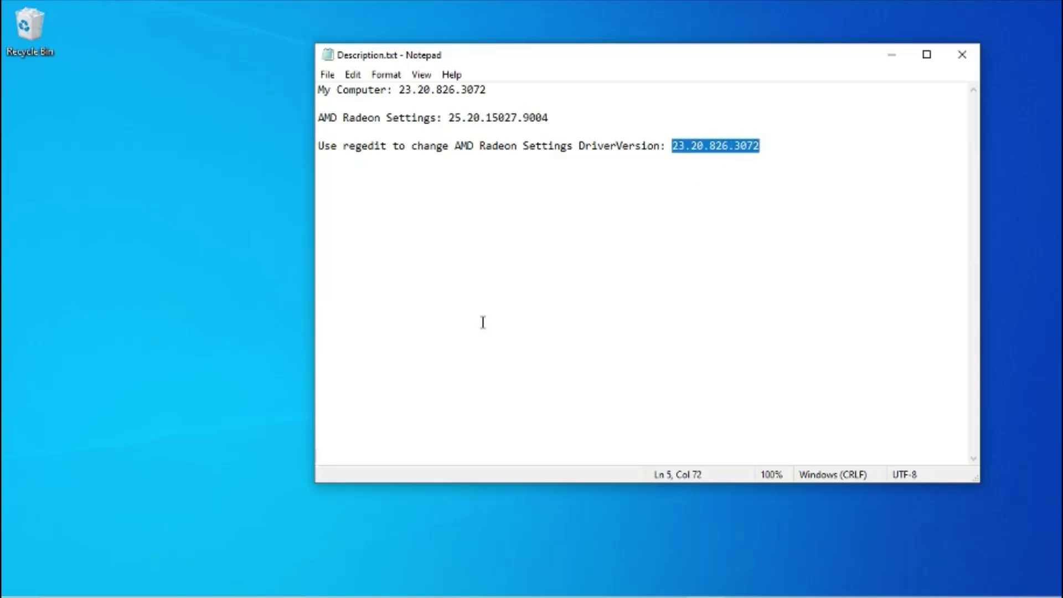
Step: Open Registry Editor via regedit search and navigate to HKLM\SOFTWARE\AMD\CN
left_click(242, 575)
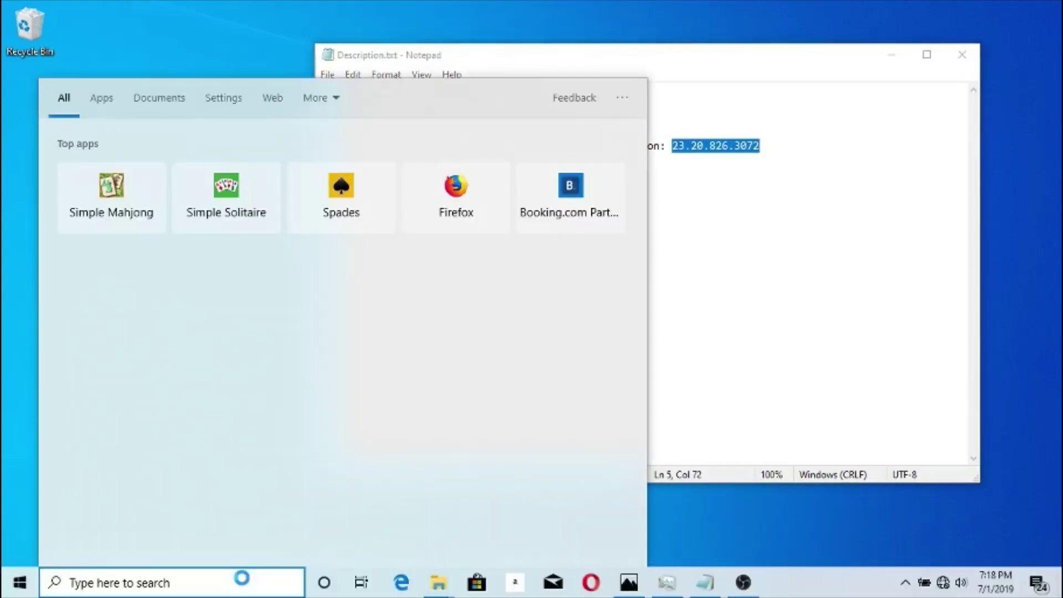
type("regedit")
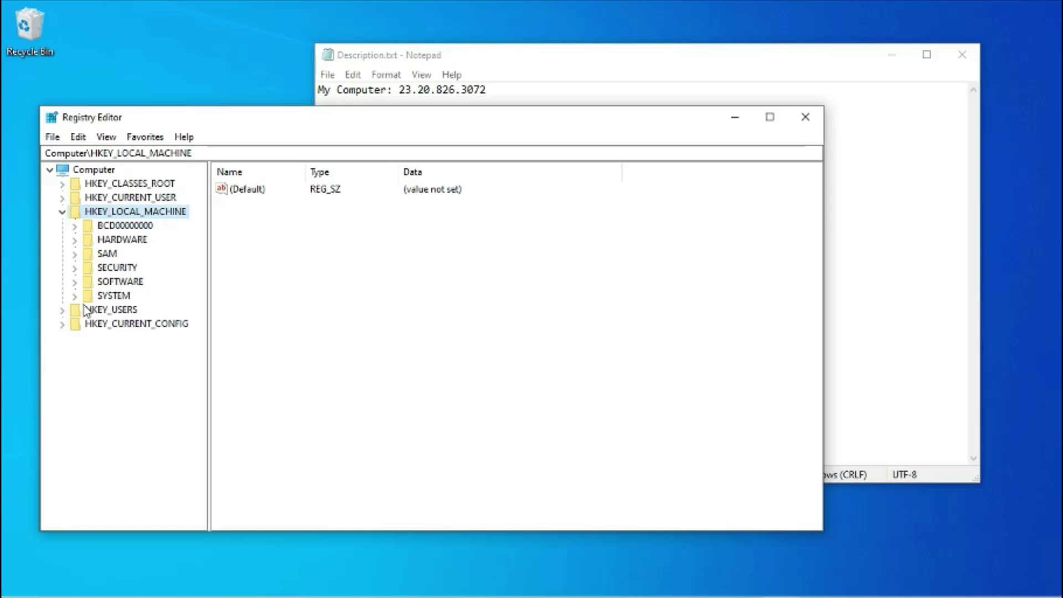
left_click(75, 282)
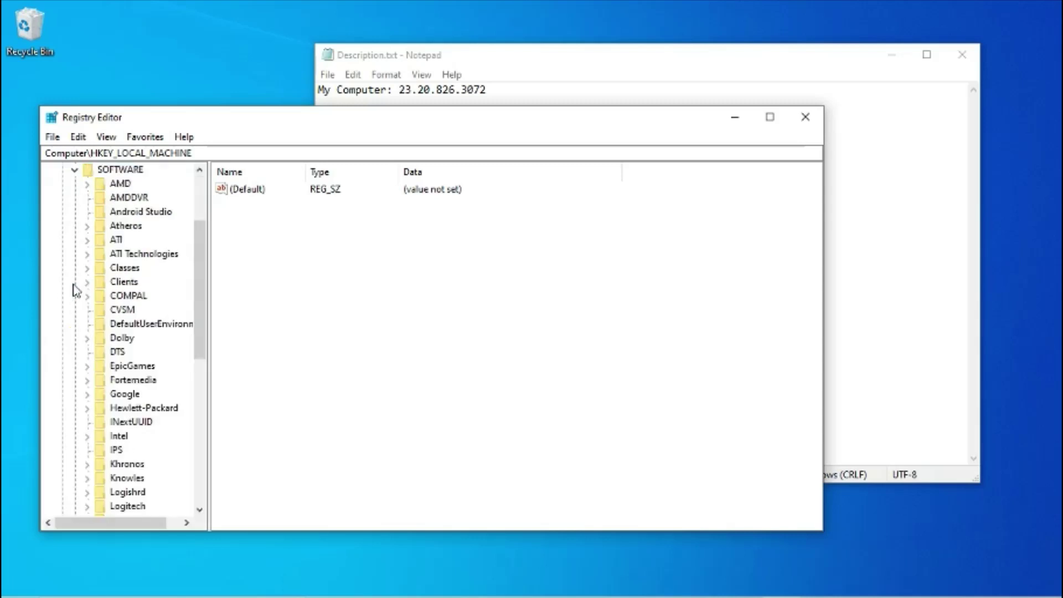
left_click(87, 184)
left_click(99, 212)
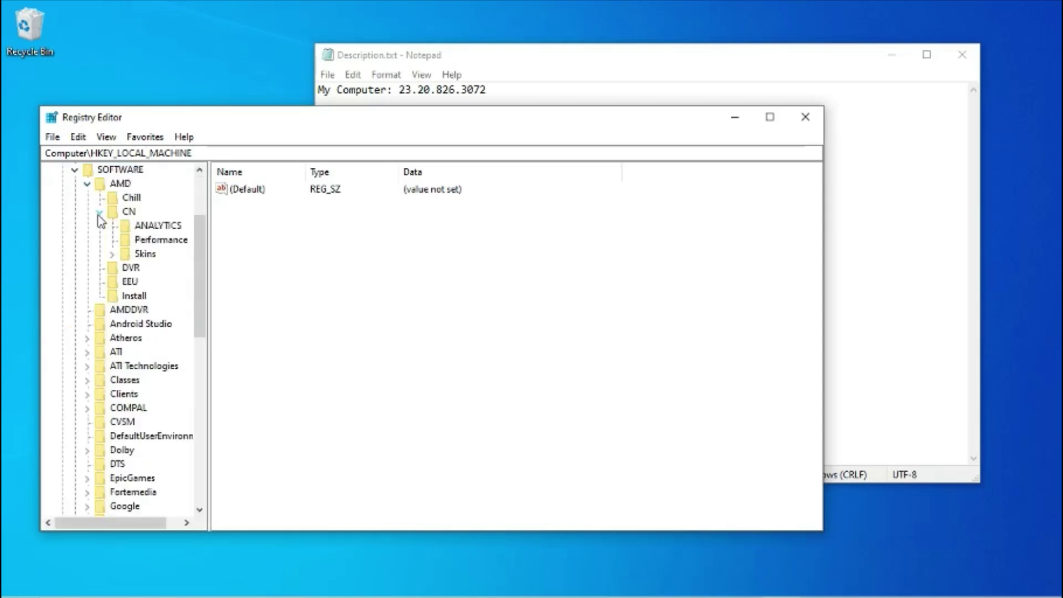
left_click(127, 215)
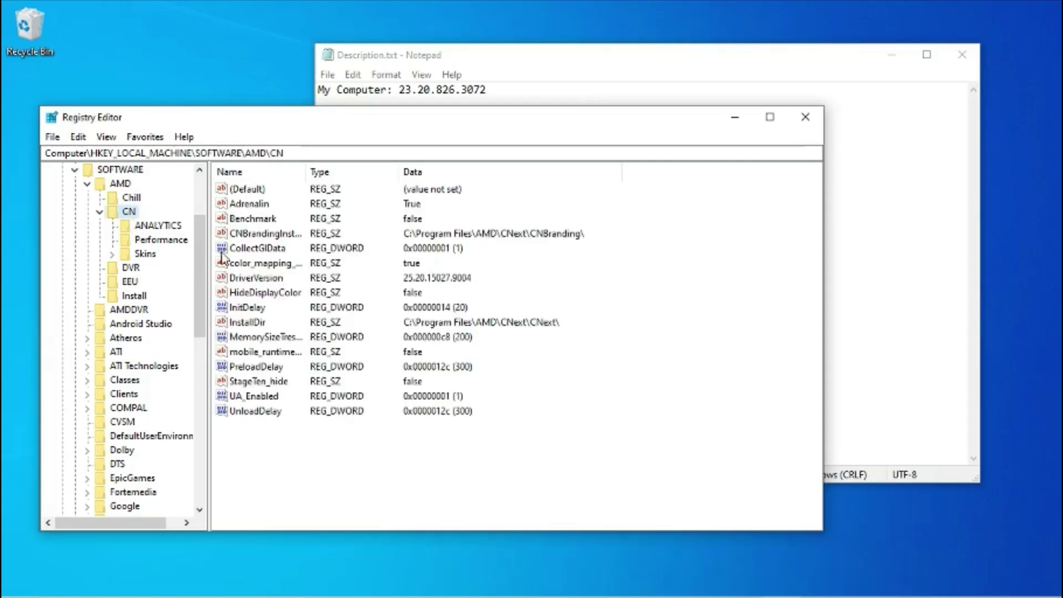
Step: Replace DriverVersion 25.20.15027.9004 with 23.20.826.3072, save it, and close Registry Editor
double_click(264, 282)
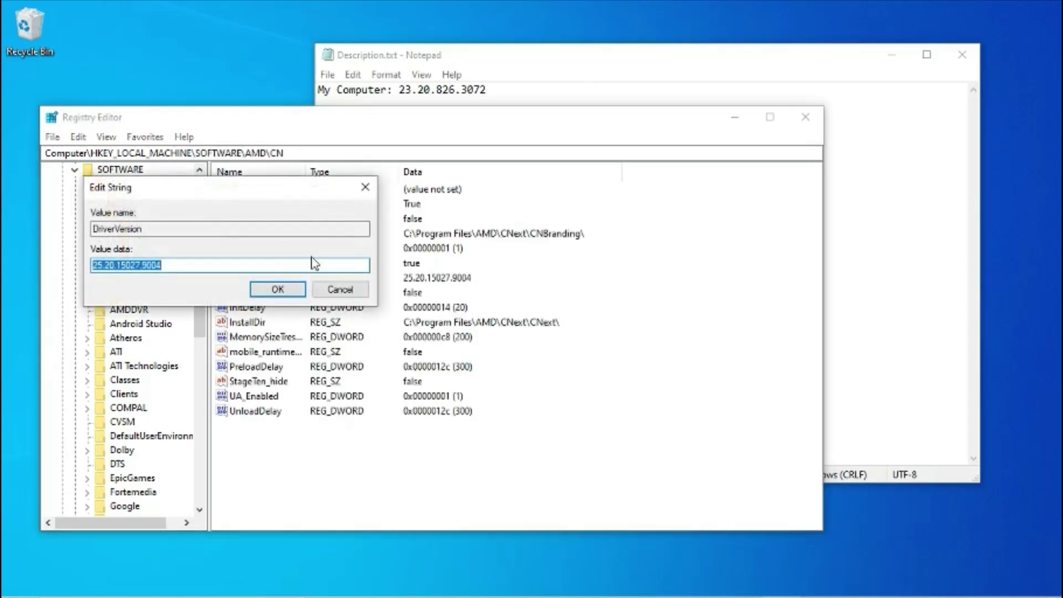
left_click(753, 58)
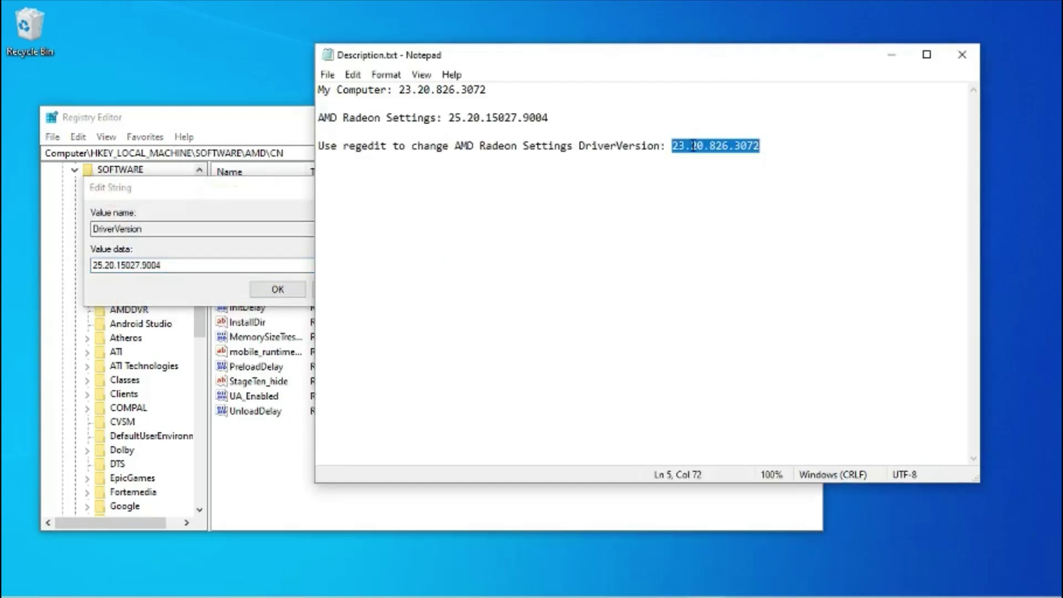
left_click(176, 265)
left_click_drag(172, 265, 89, 265)
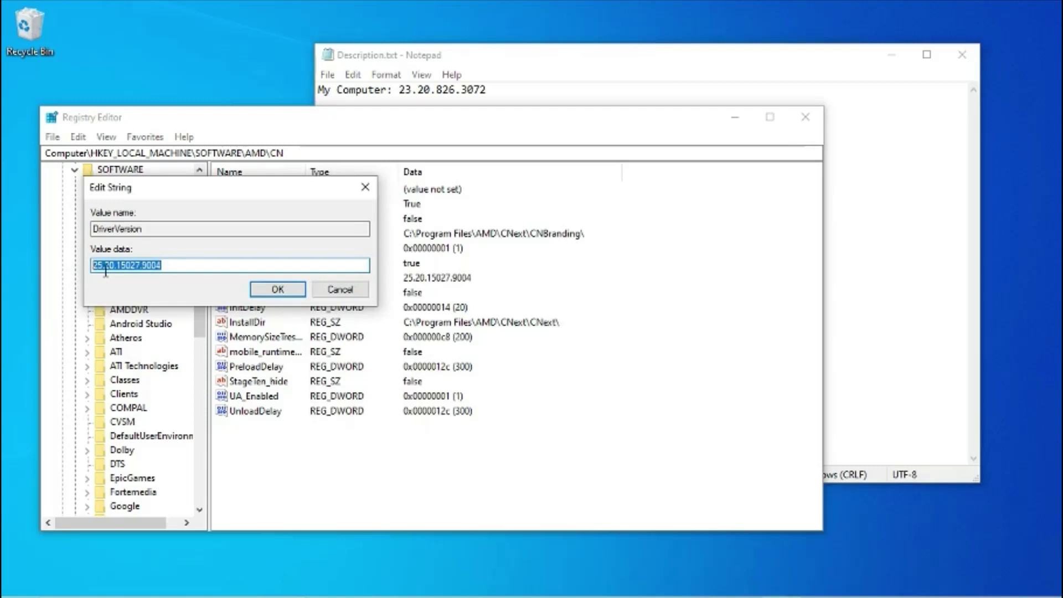
key("ctrl+v")
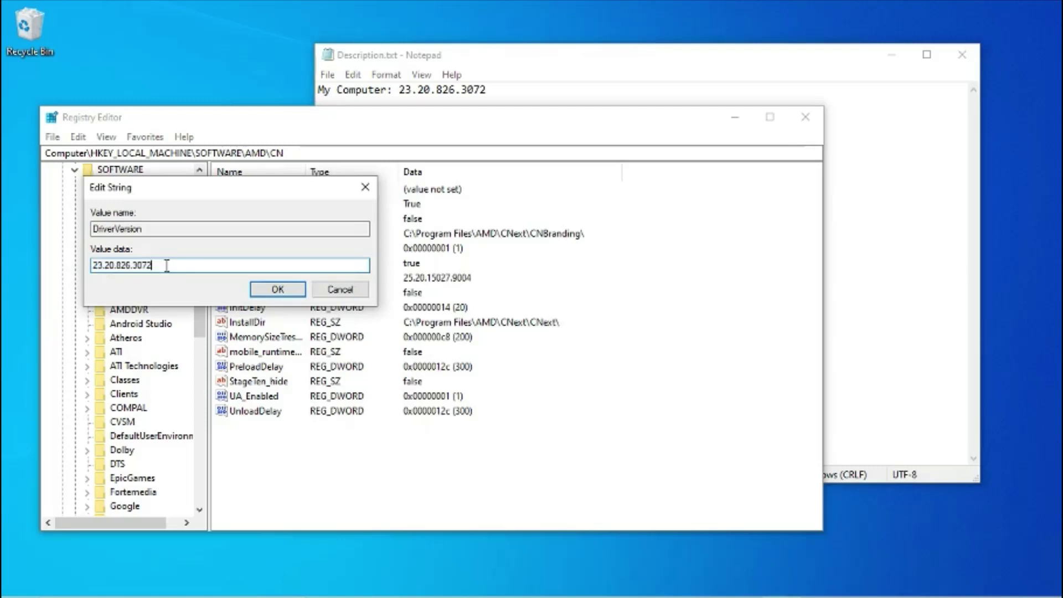
left_click(273, 287)
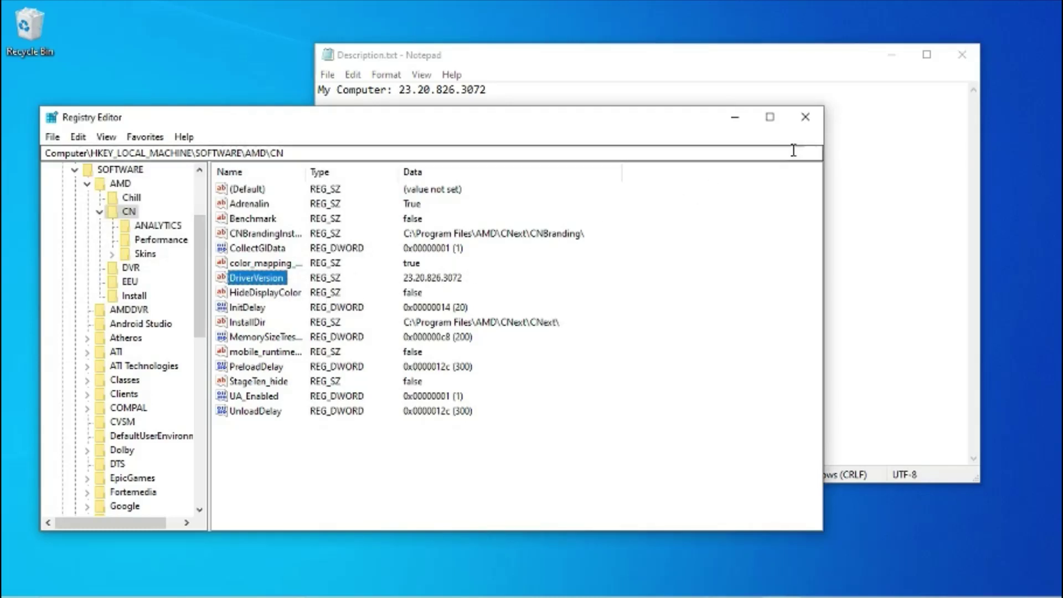
left_click(810, 127)
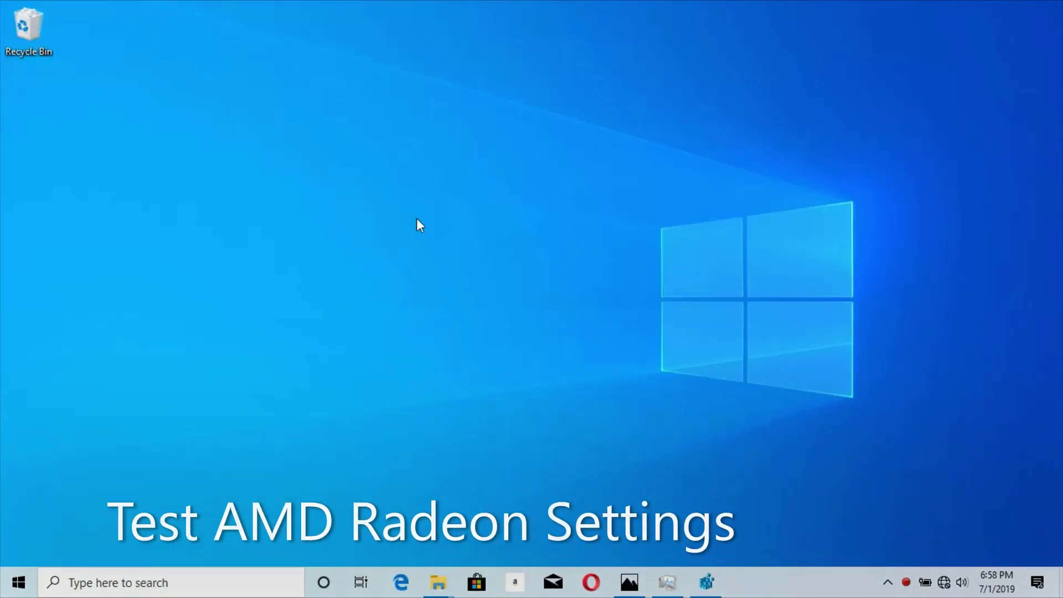
Step: Launch AMD Radeon Settings from the desktop context menu, now opening without the version mismatch error
right_click(405, 217)
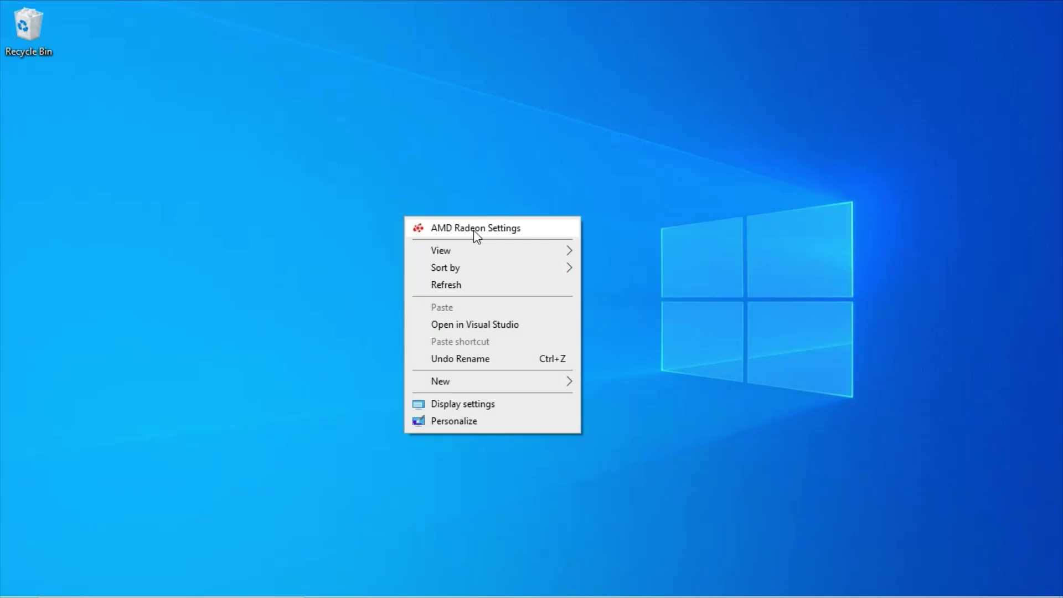
left_click(473, 229)
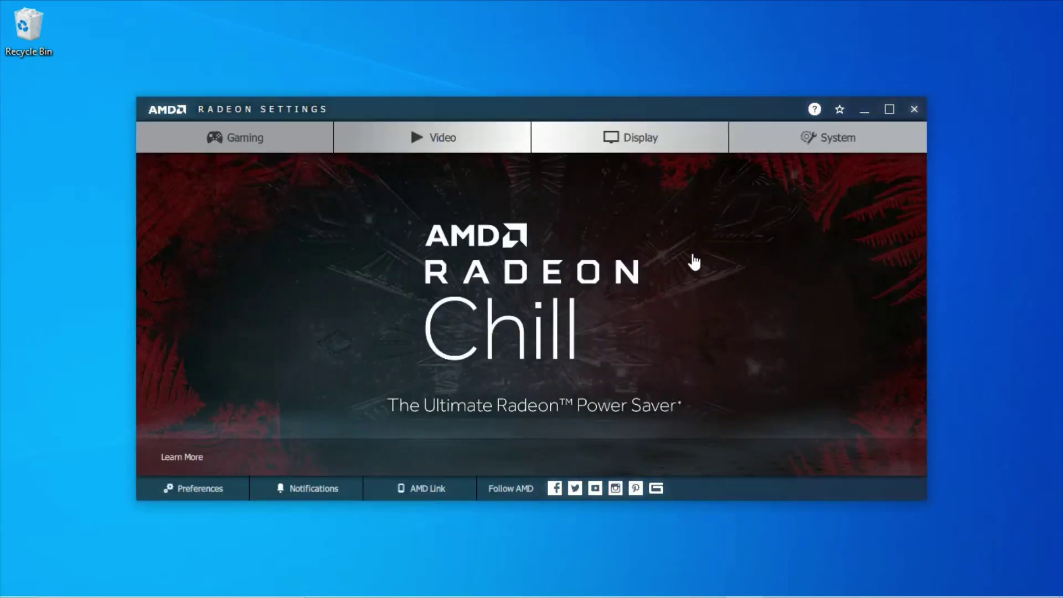